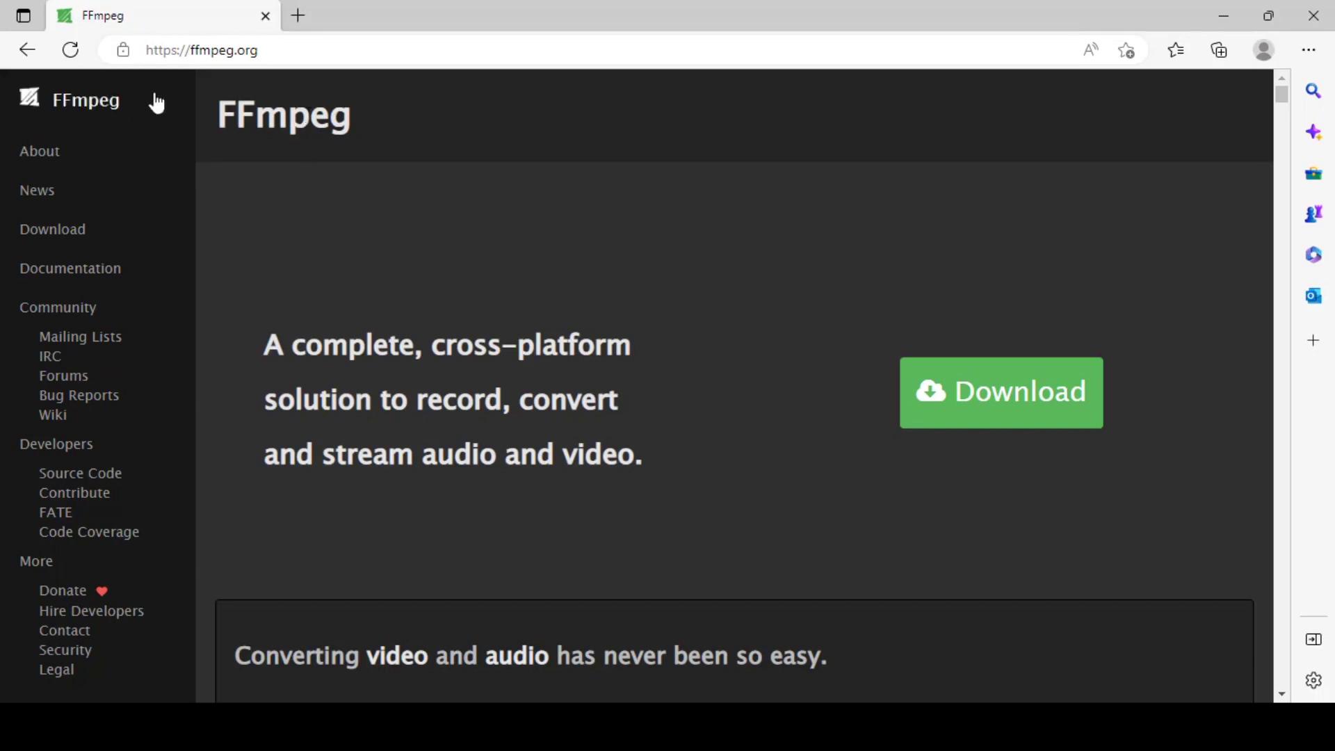
- Open the Download page of the FFmpeg website
left_click(304, 58)
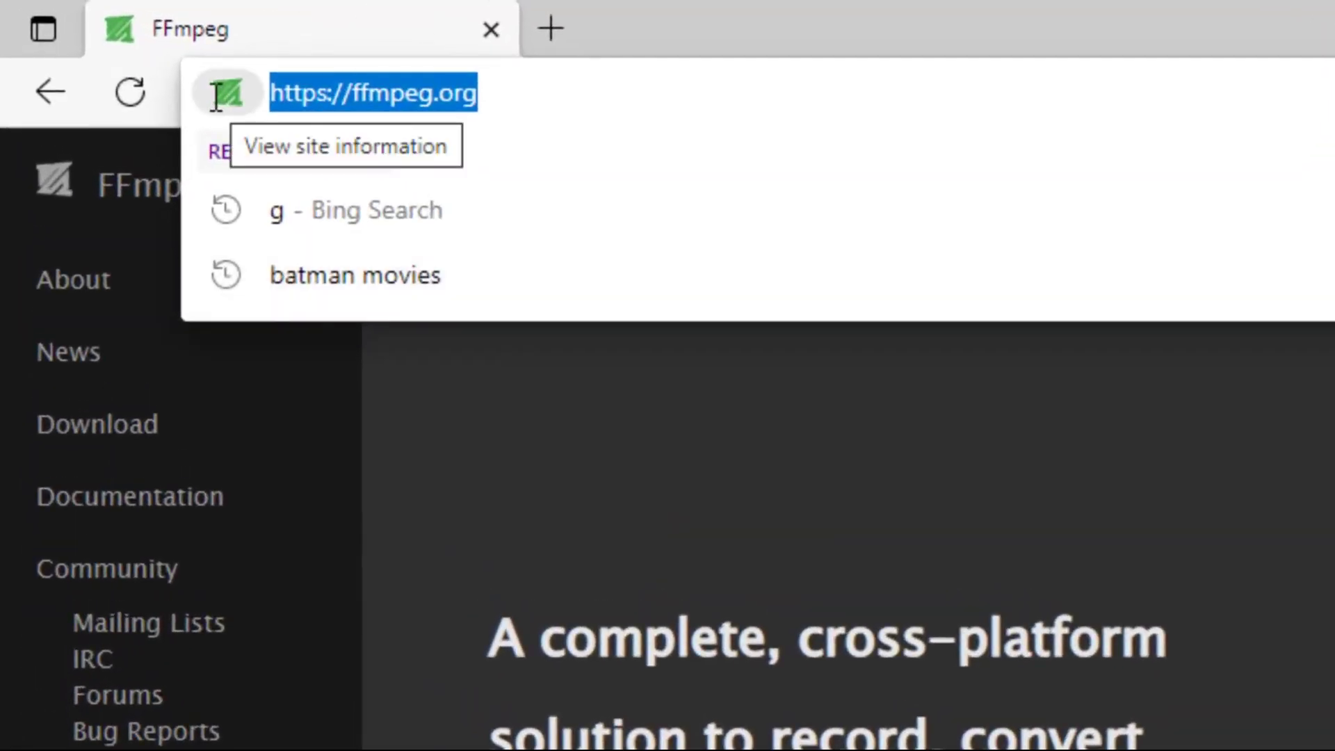
left_click(611, 480)
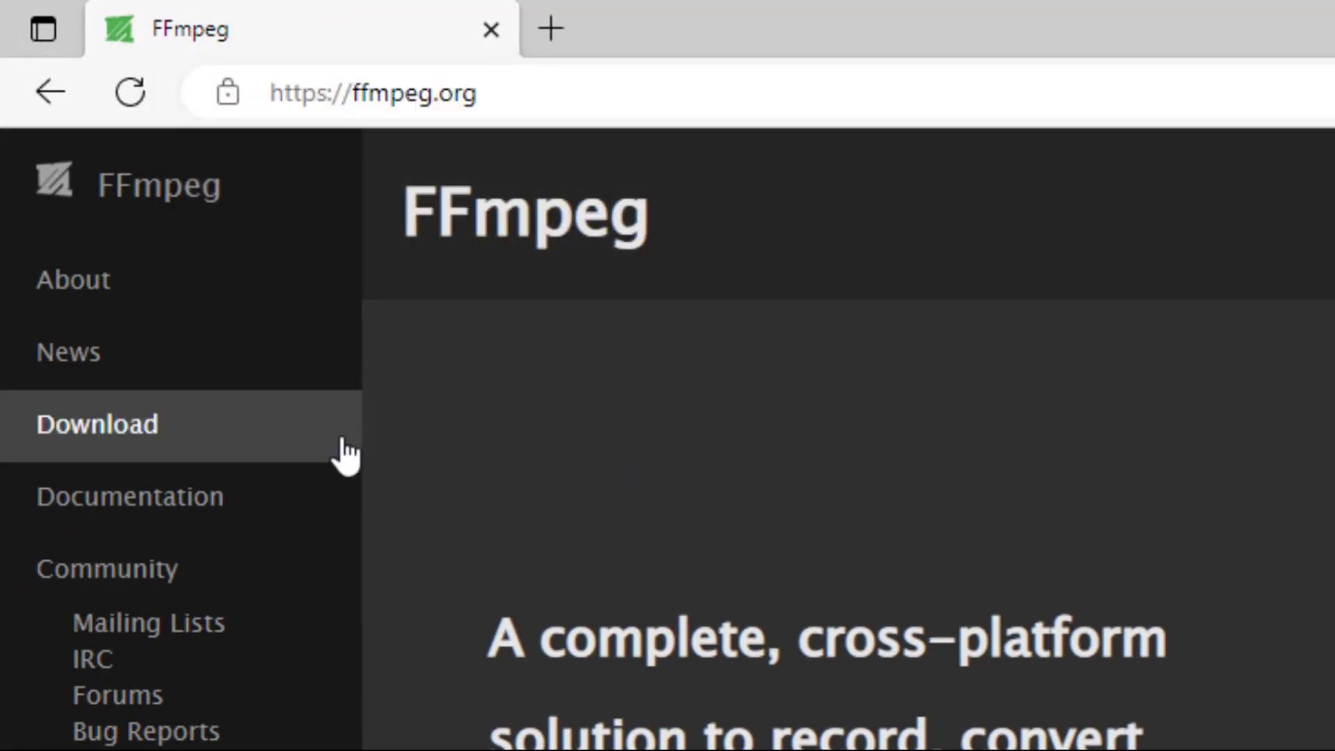
left_click(241, 451)
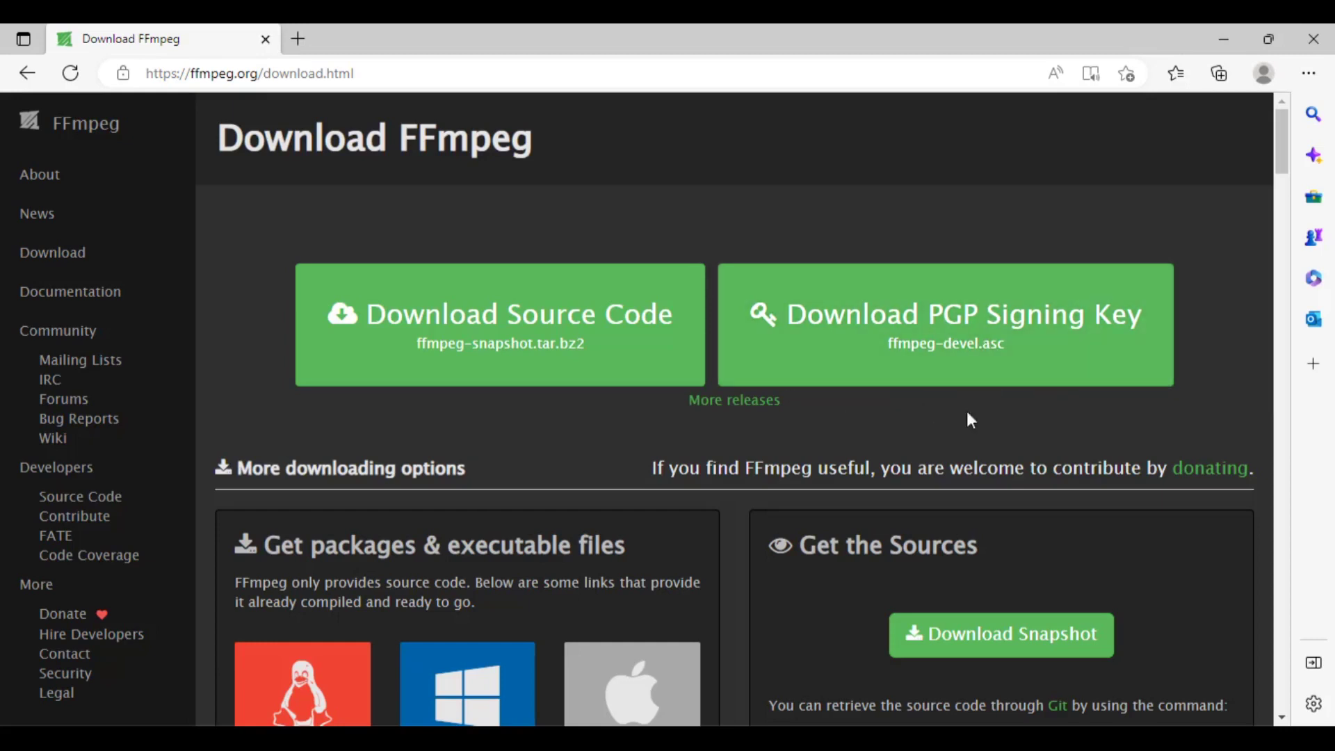
- Show the Linux packages among the ready-made FFmpeg builds and open the official packages for Ubuntu
scroll(693, 436, "down", 3)
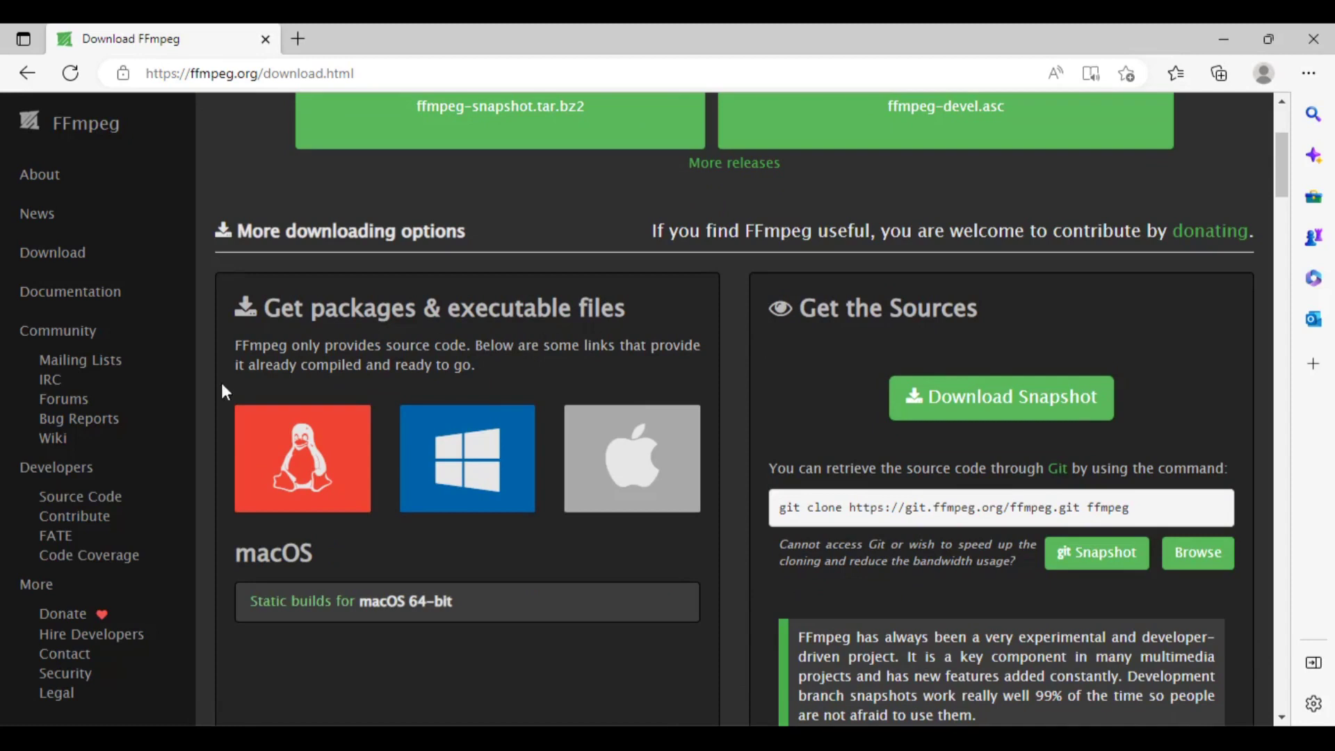
mouse_move(278, 479)
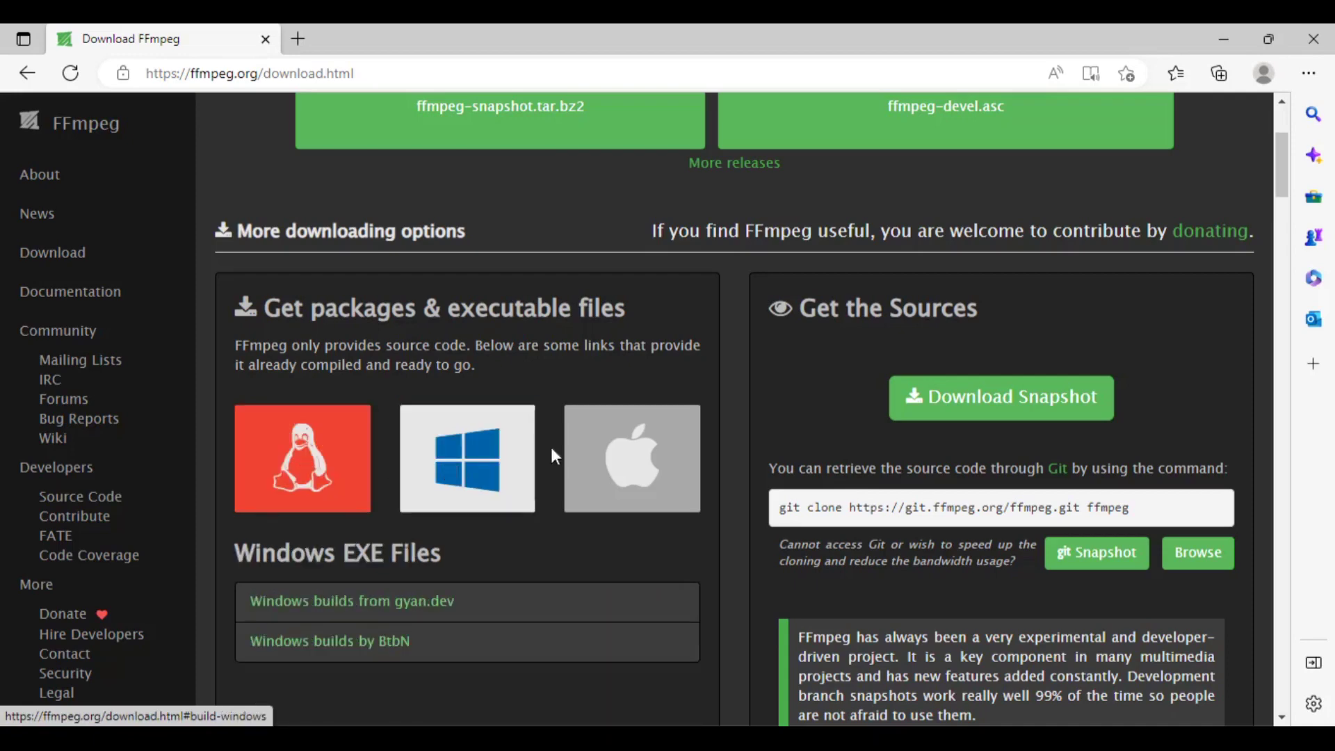
mouse_move(630, 463)
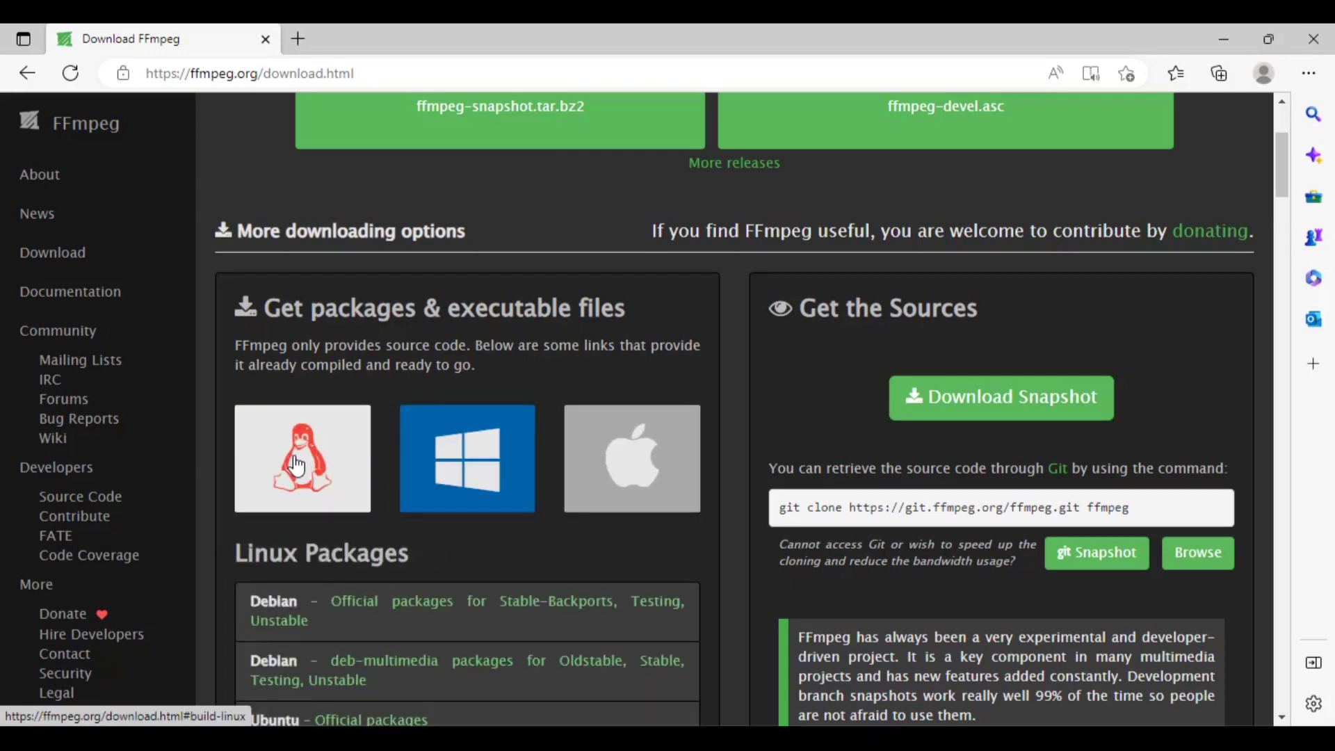
left_click(298, 466)
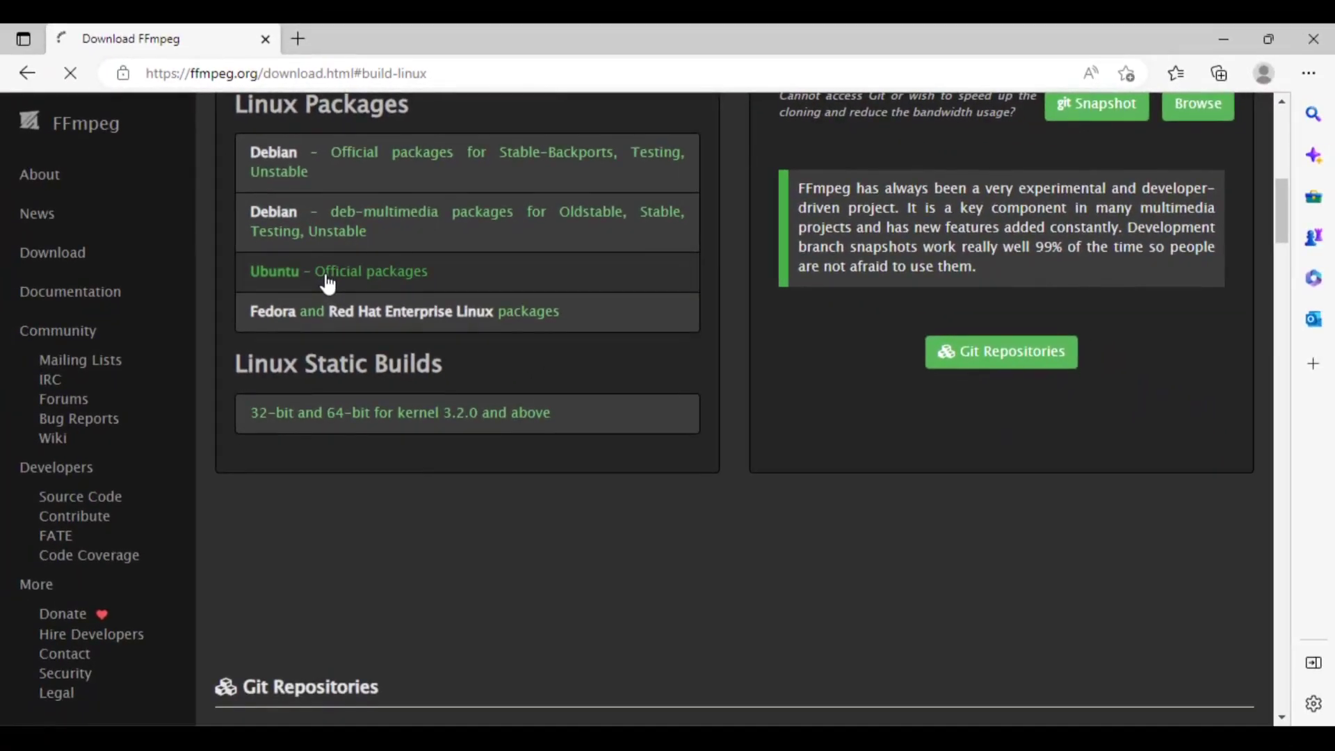
left_click(249, 356)
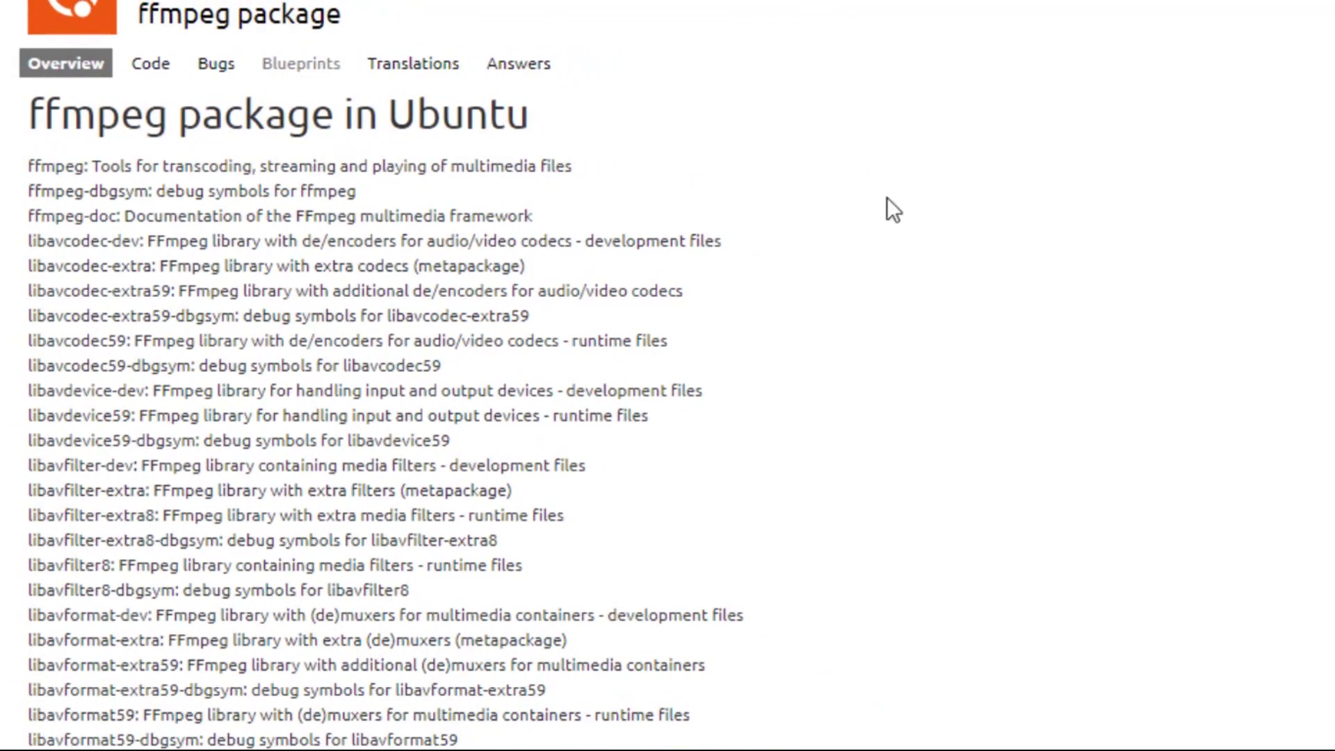
- Skim the Ubuntu ffmpeg package page from the component list down to the versions per Ubuntu release
scroll(861, 120, "down", 10)
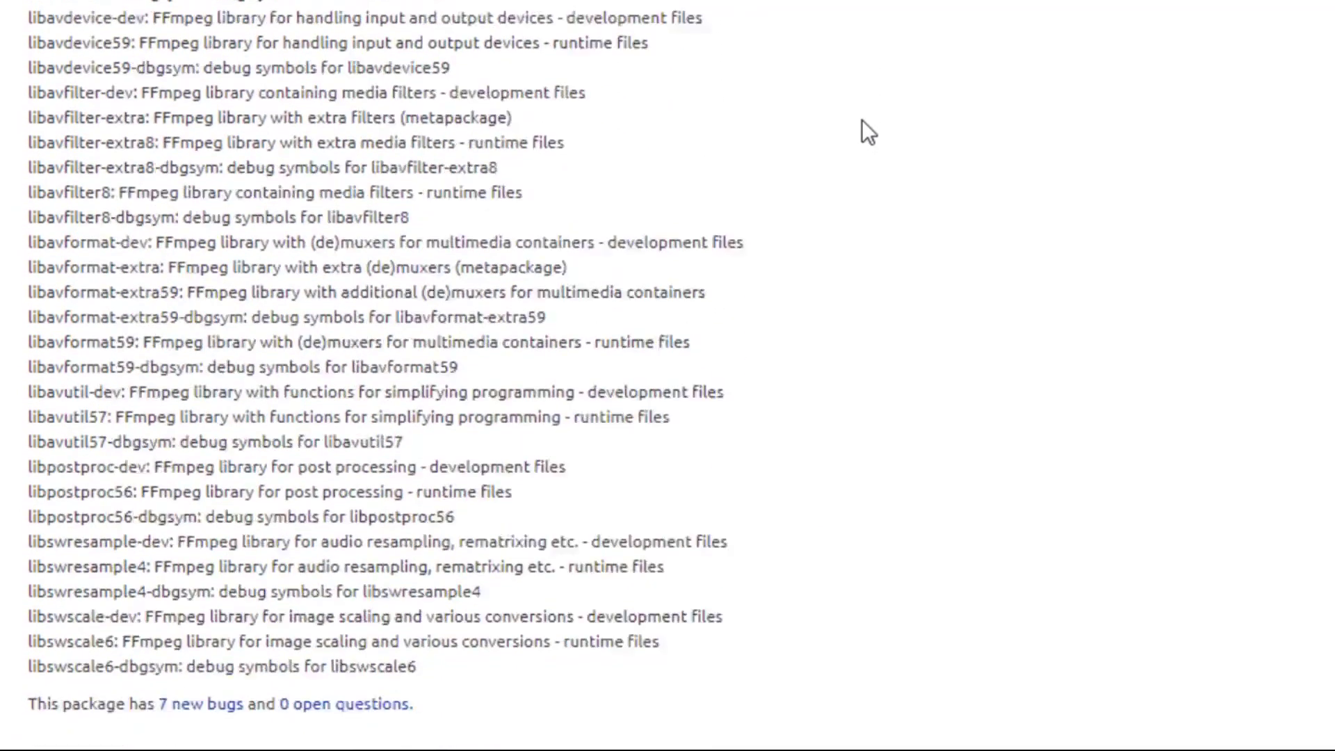
scroll(862, 119, "down", 15)
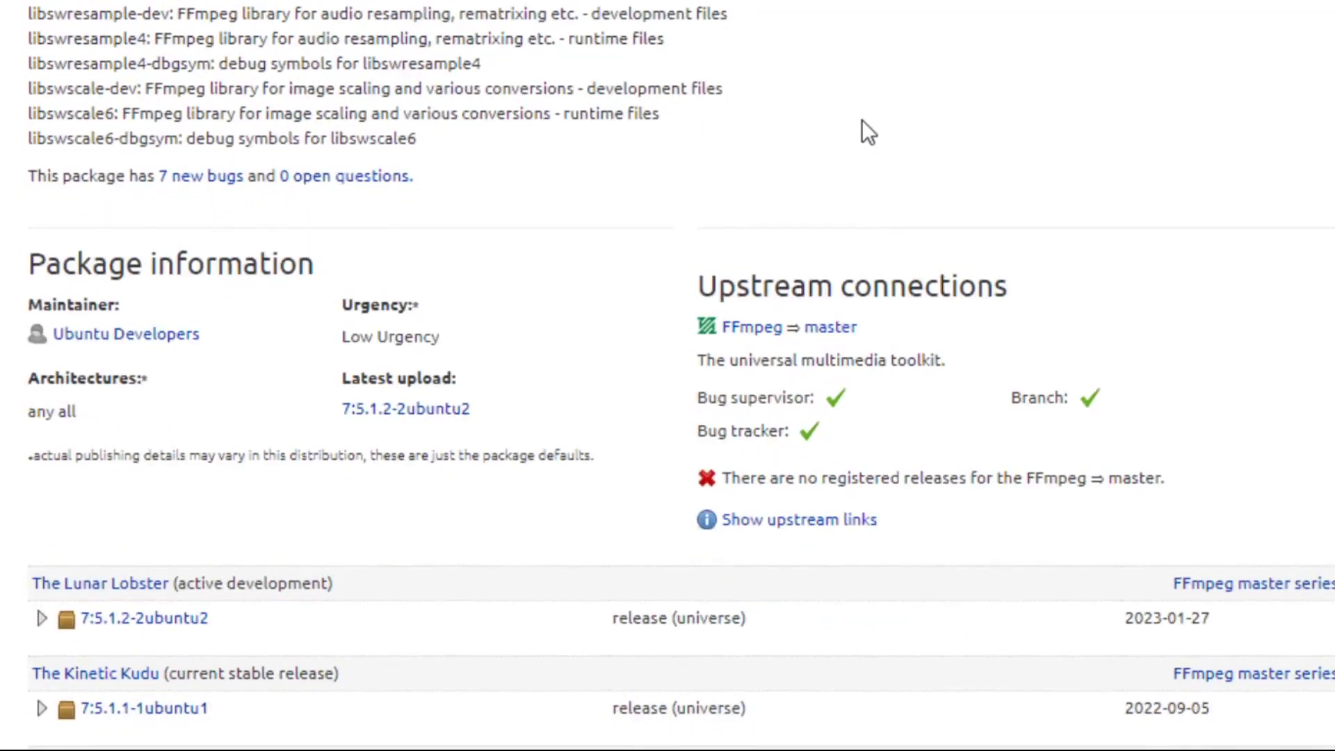
scroll(861, 120, "up", 10)
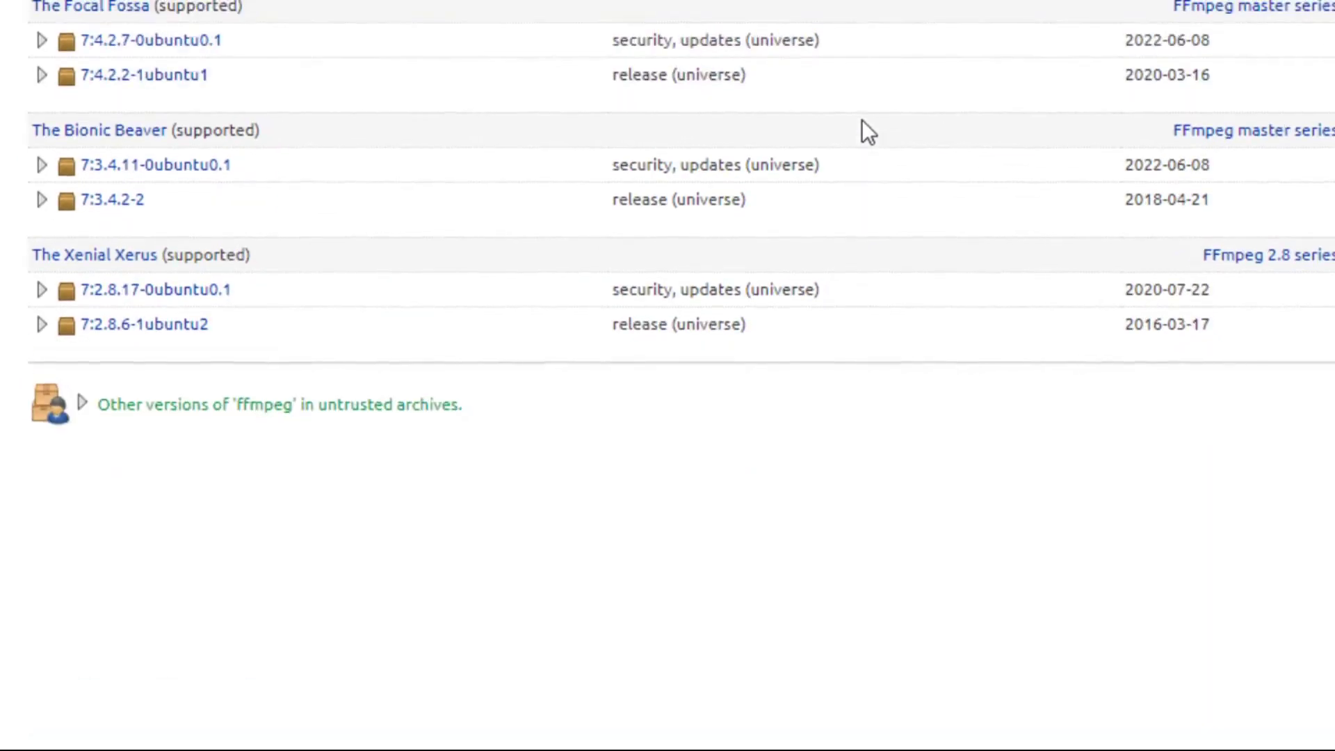
scroll(861, 119, "up", 12)
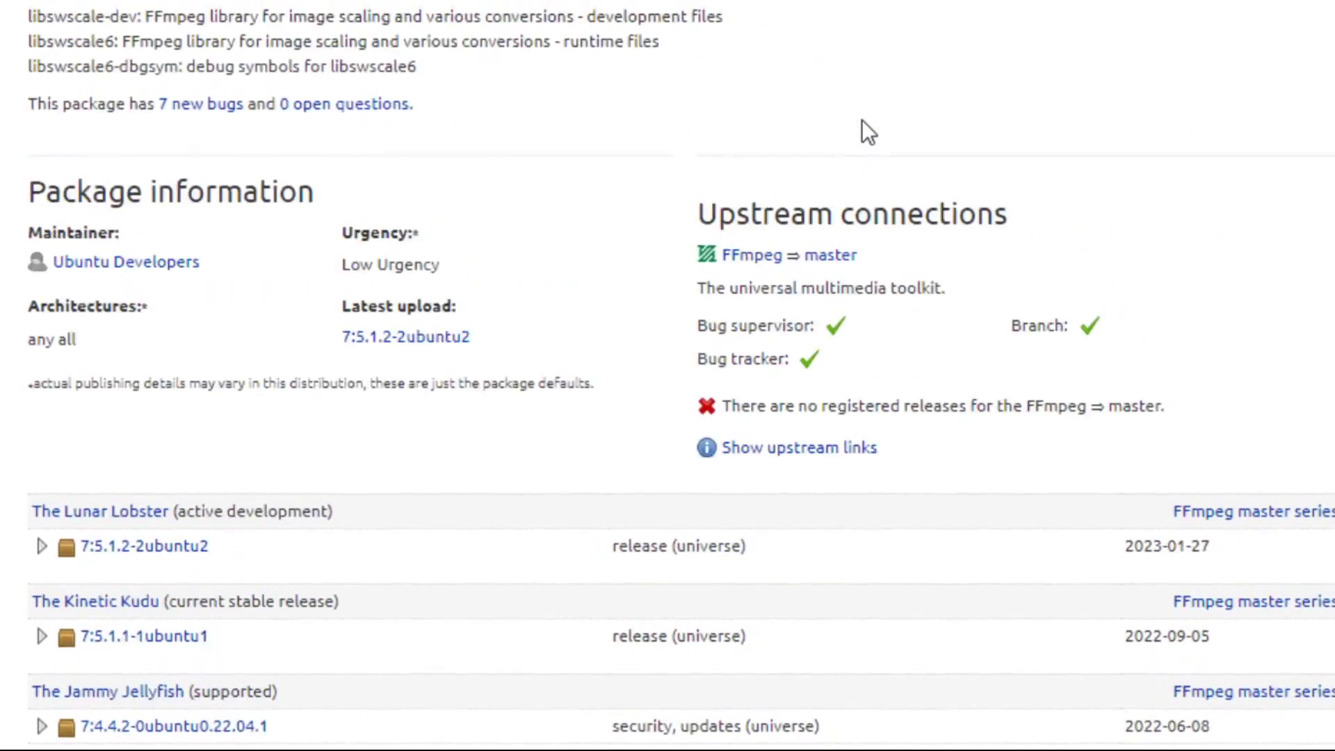
scroll(862, 120, "up", 5)
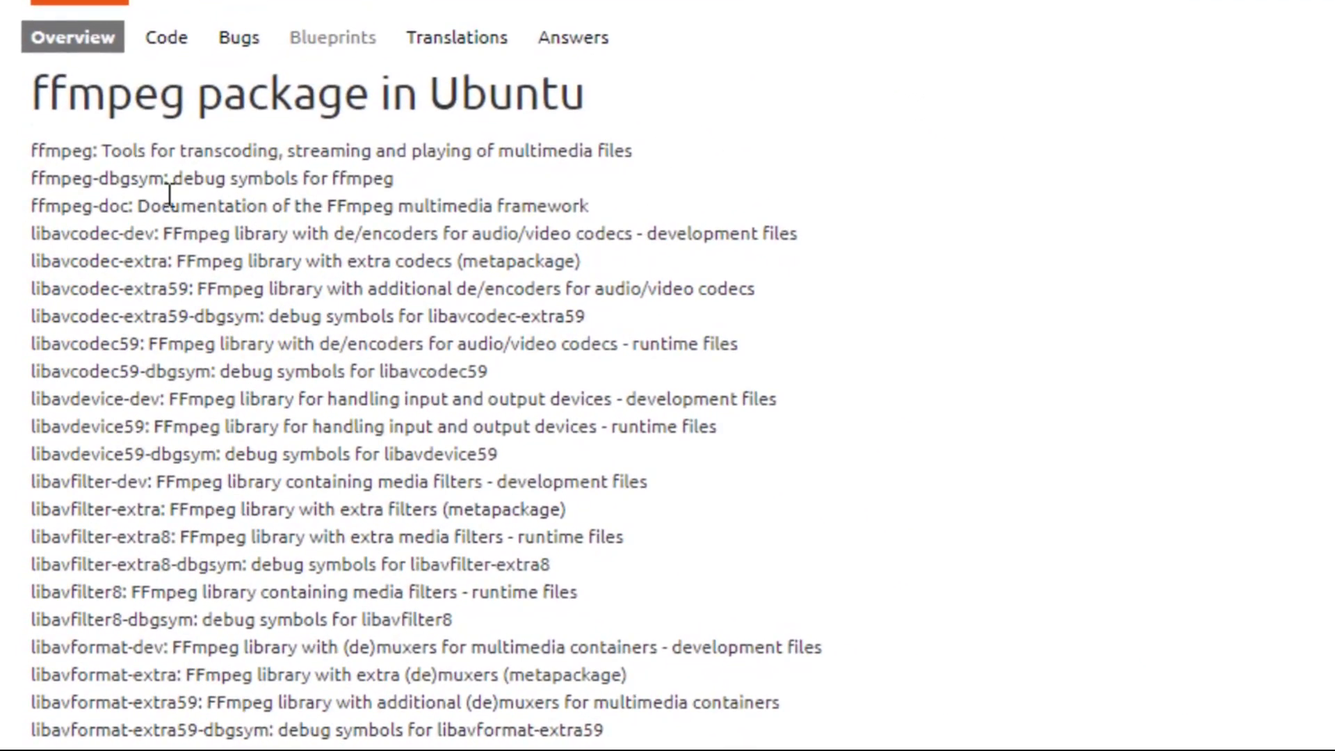
- Examine the listed FFmpeg library packages, from libavcodec to libswscale, and the package versions offered for each Ubuntu release
left_click_drag(32, 94, 665, 83)
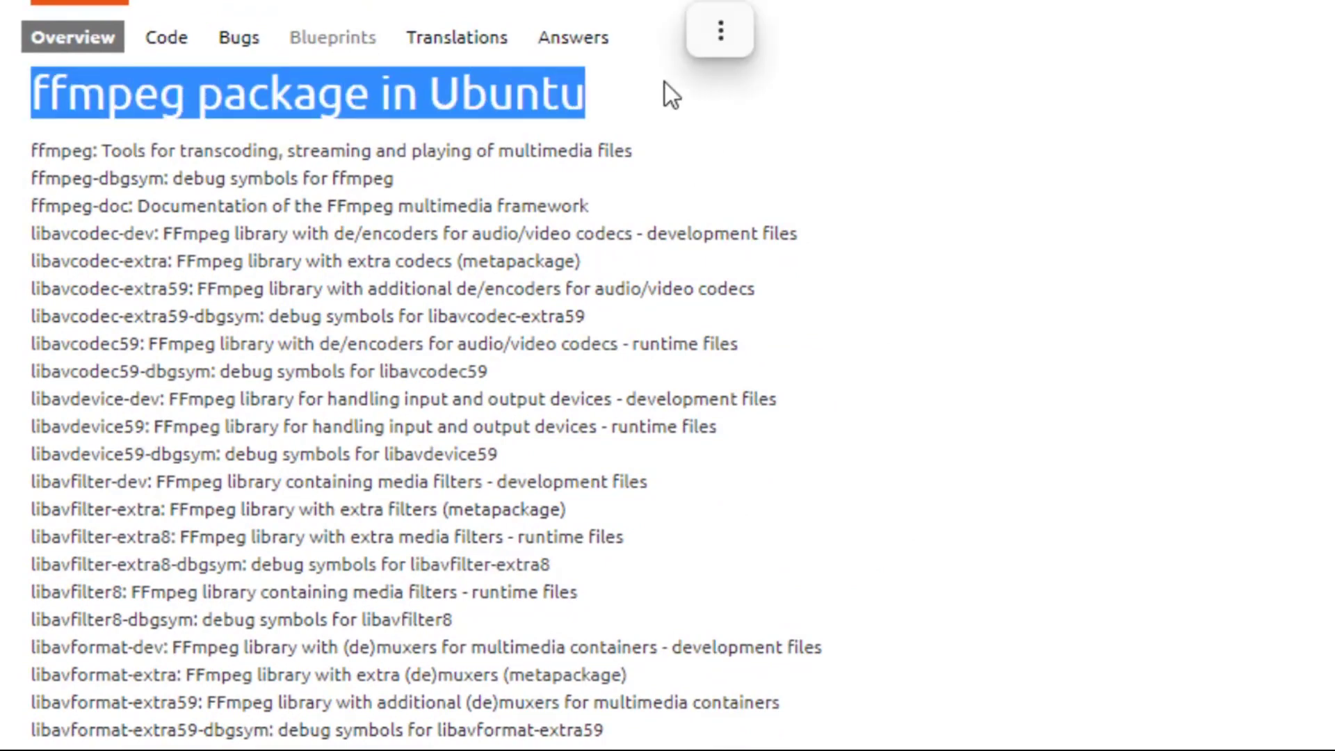
left_click(664, 82)
scroll(664, 81, "down", 5)
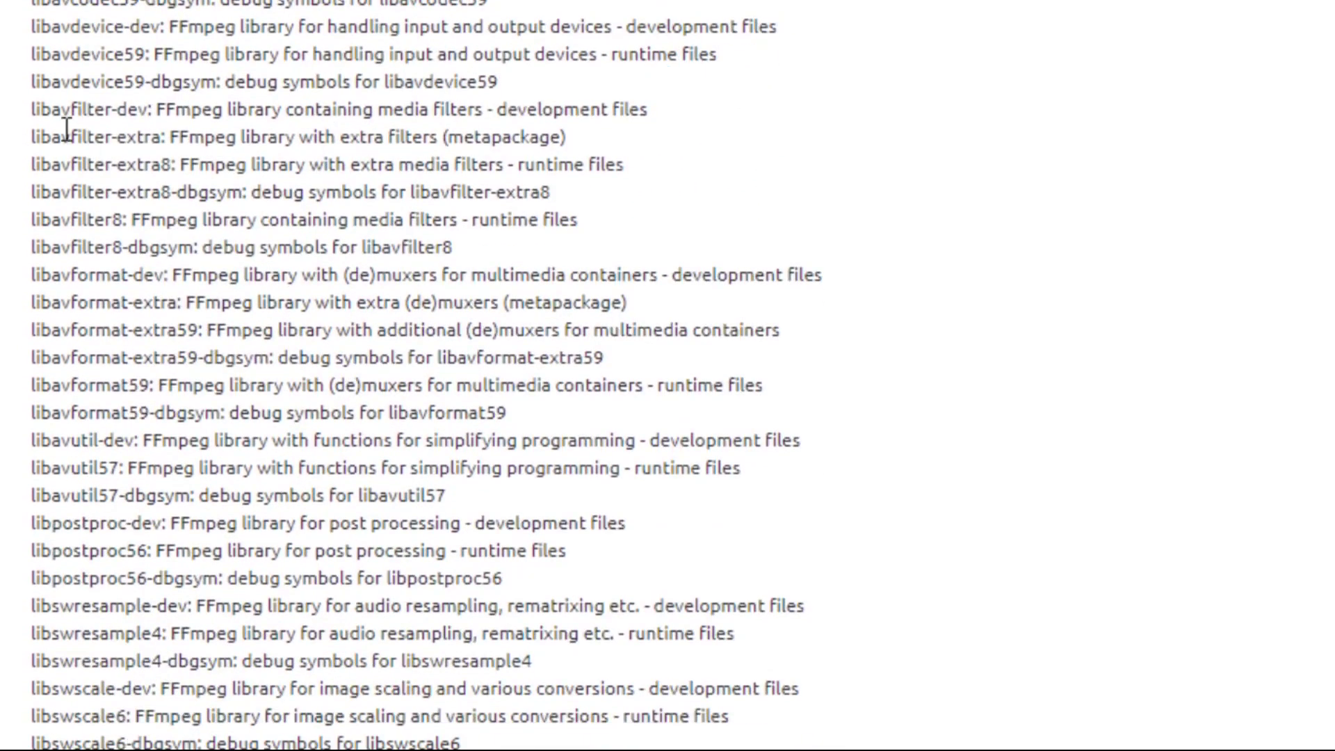
left_click_drag(62, 112, 605, 357)
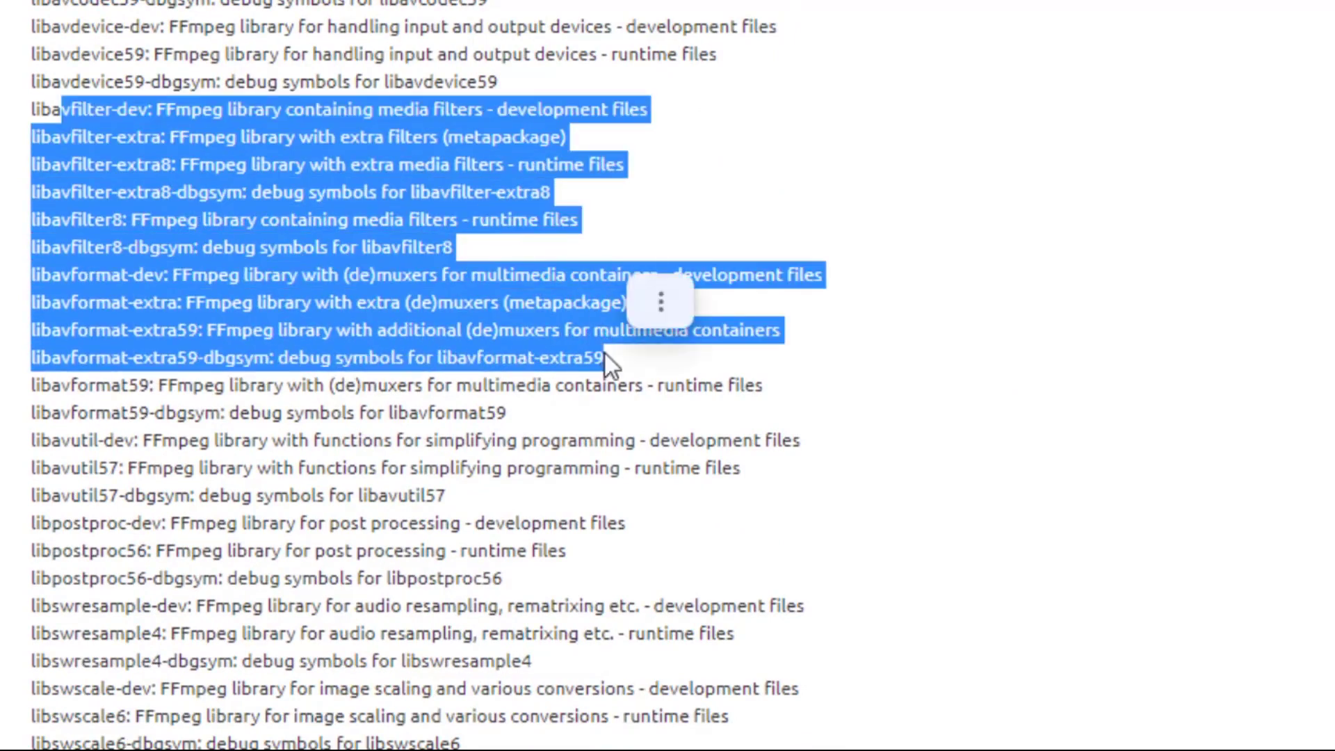
scroll(776, 515, "down", 2)
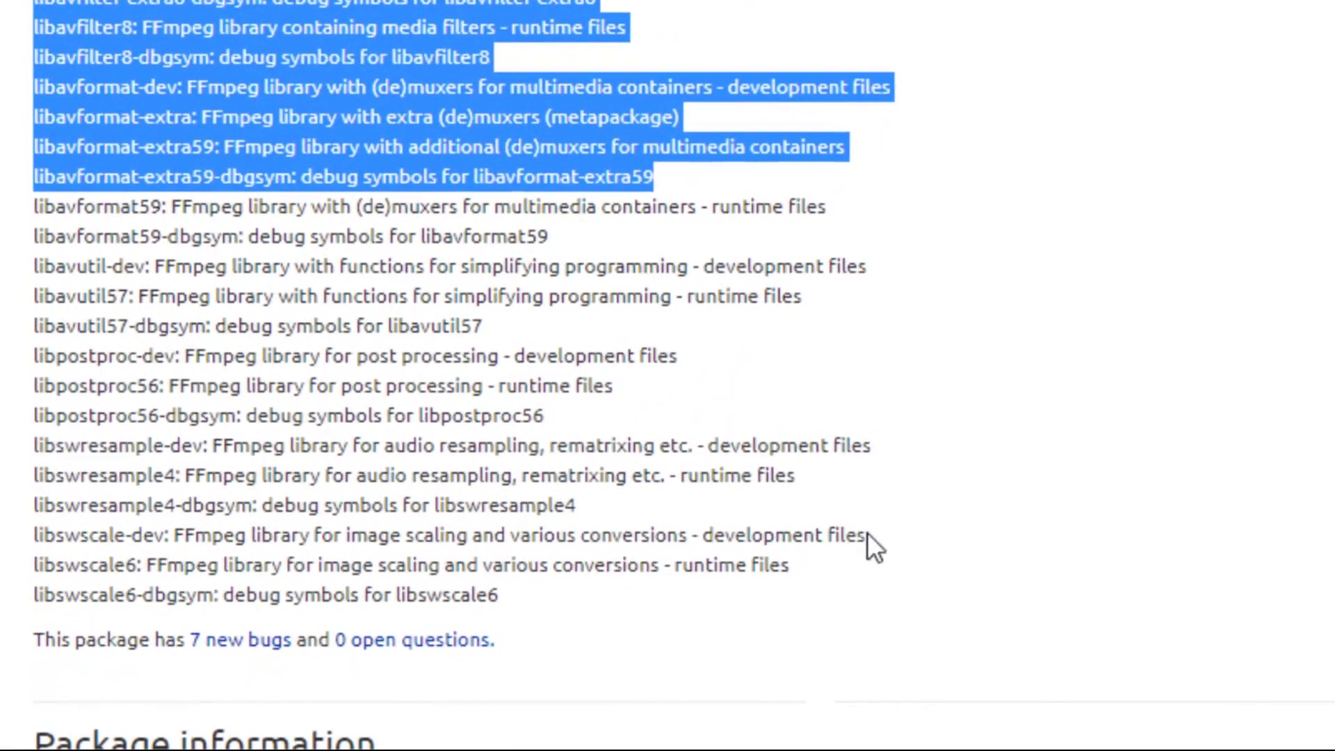
left_click_drag(856, 566, 292, 0)
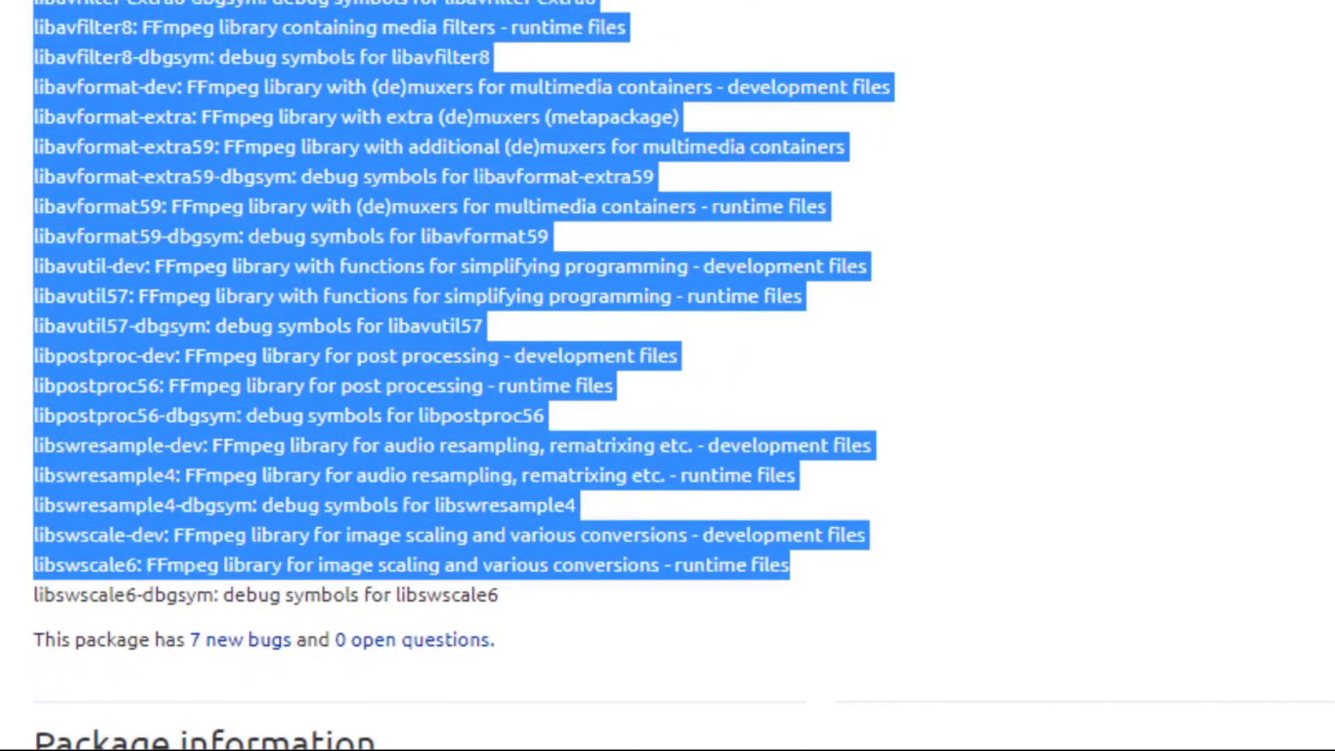
double_click(228, 89)
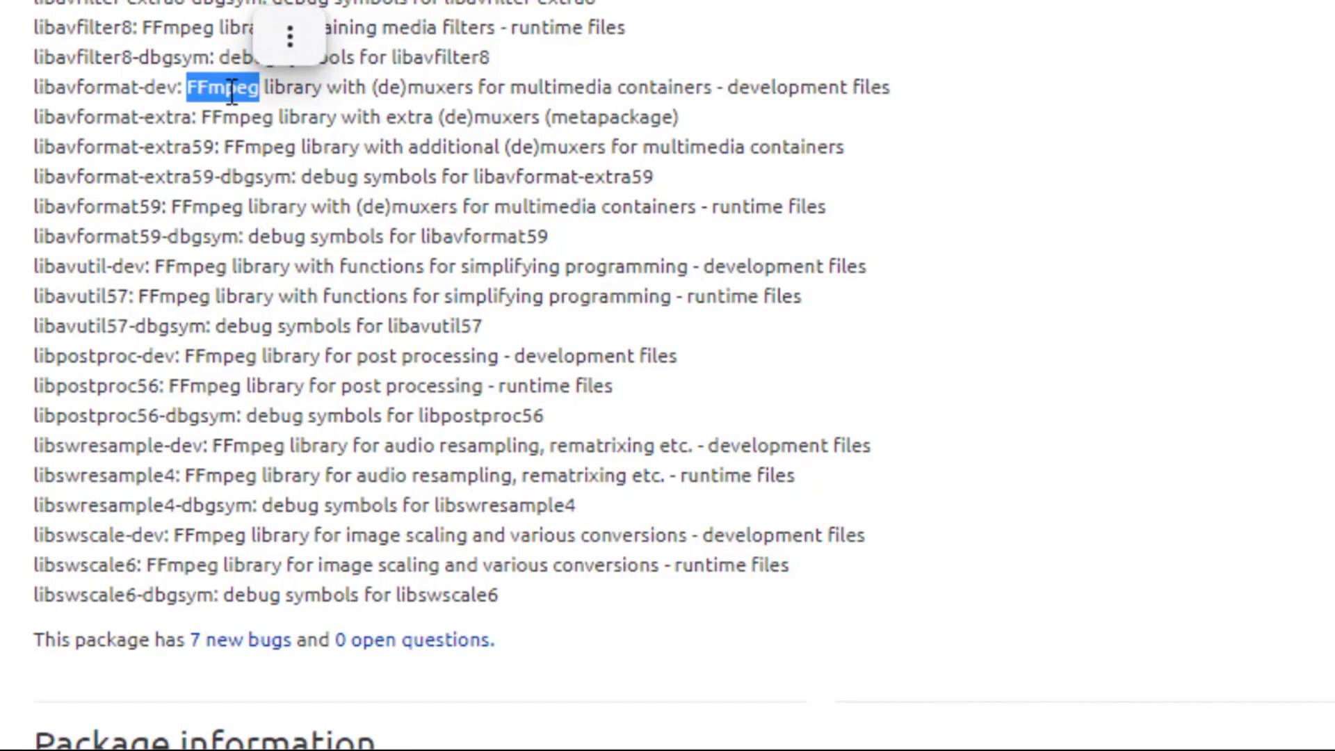
left_click(290, 35)
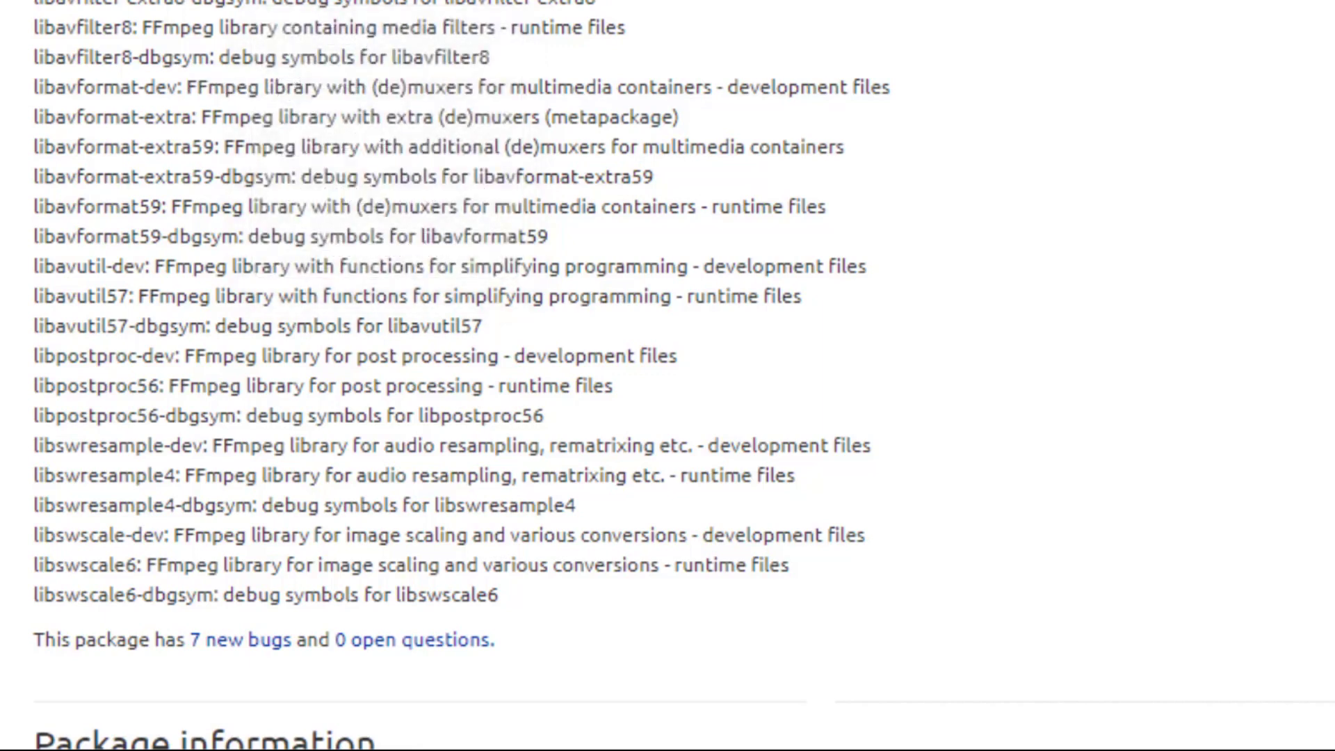
scroll(445, 375, "up", 4)
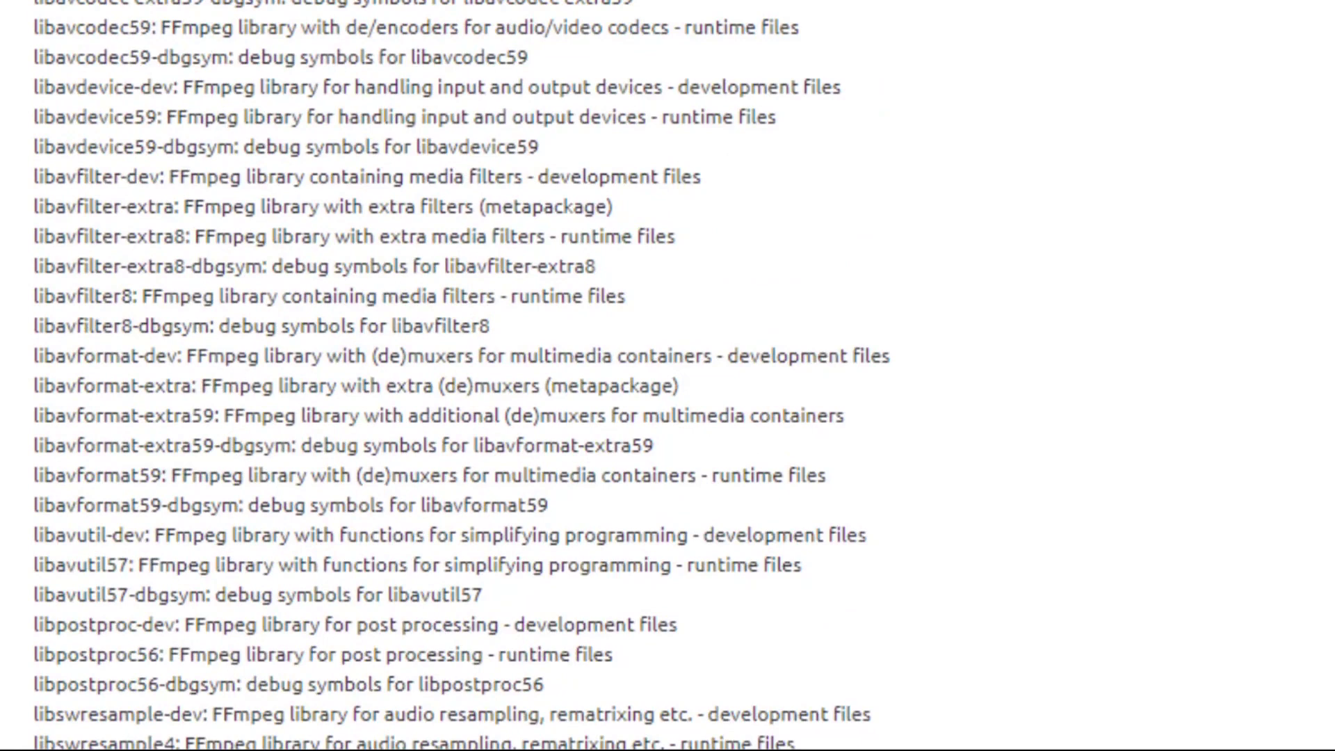
scroll(445, 375, "up", 2)
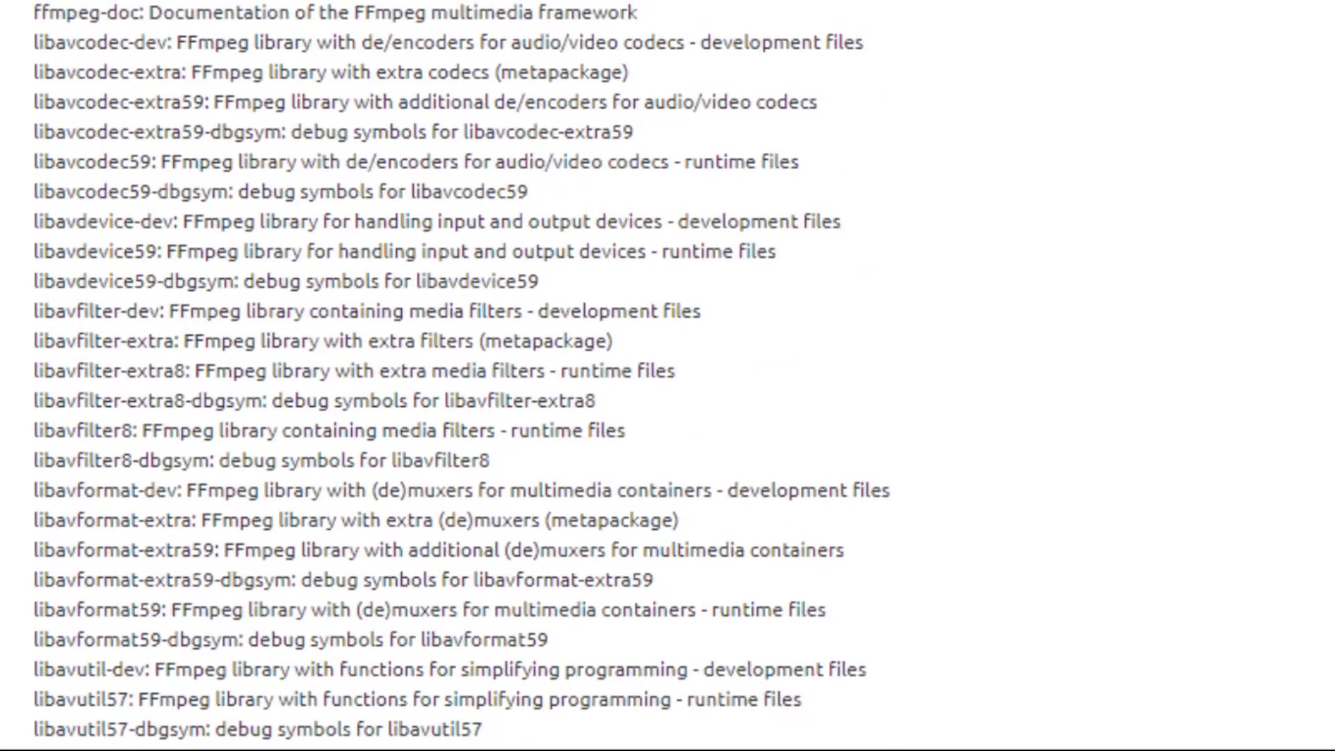
scroll(445, 376, "down", 10)
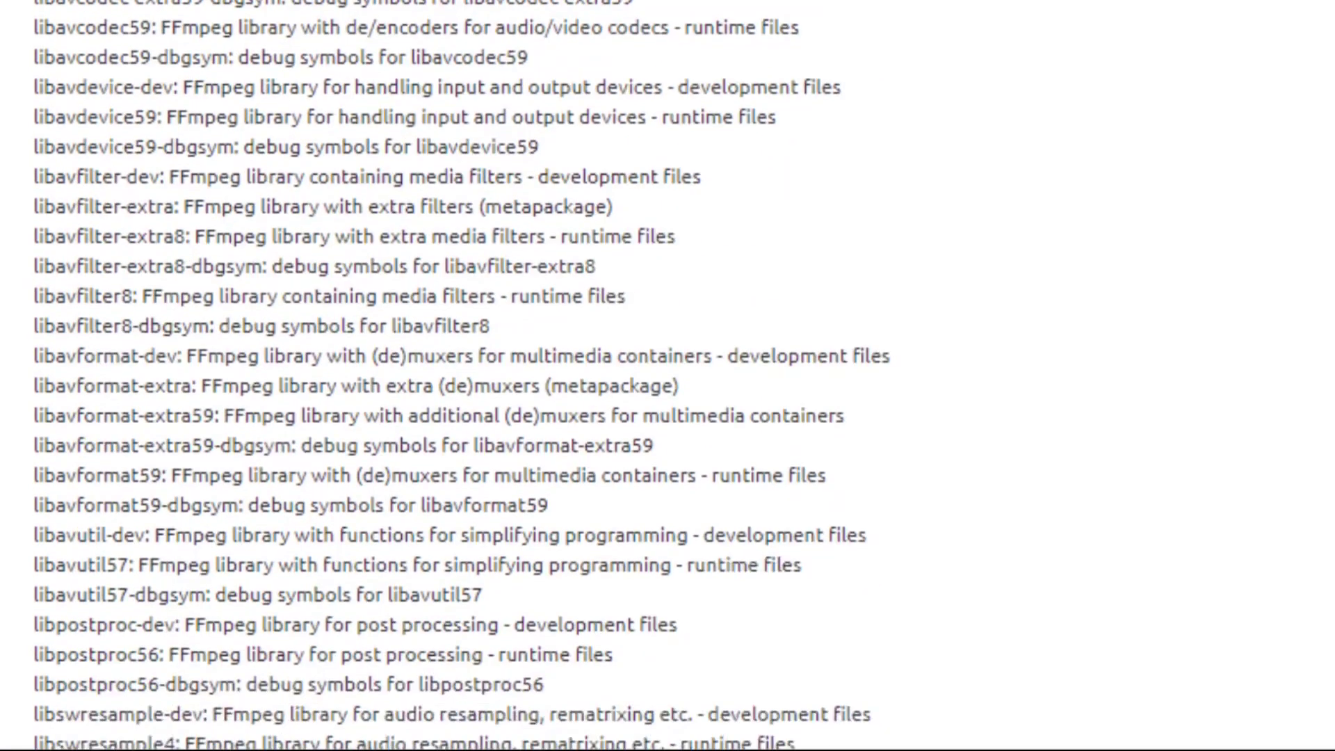
scroll(446, 375, "down", 10)
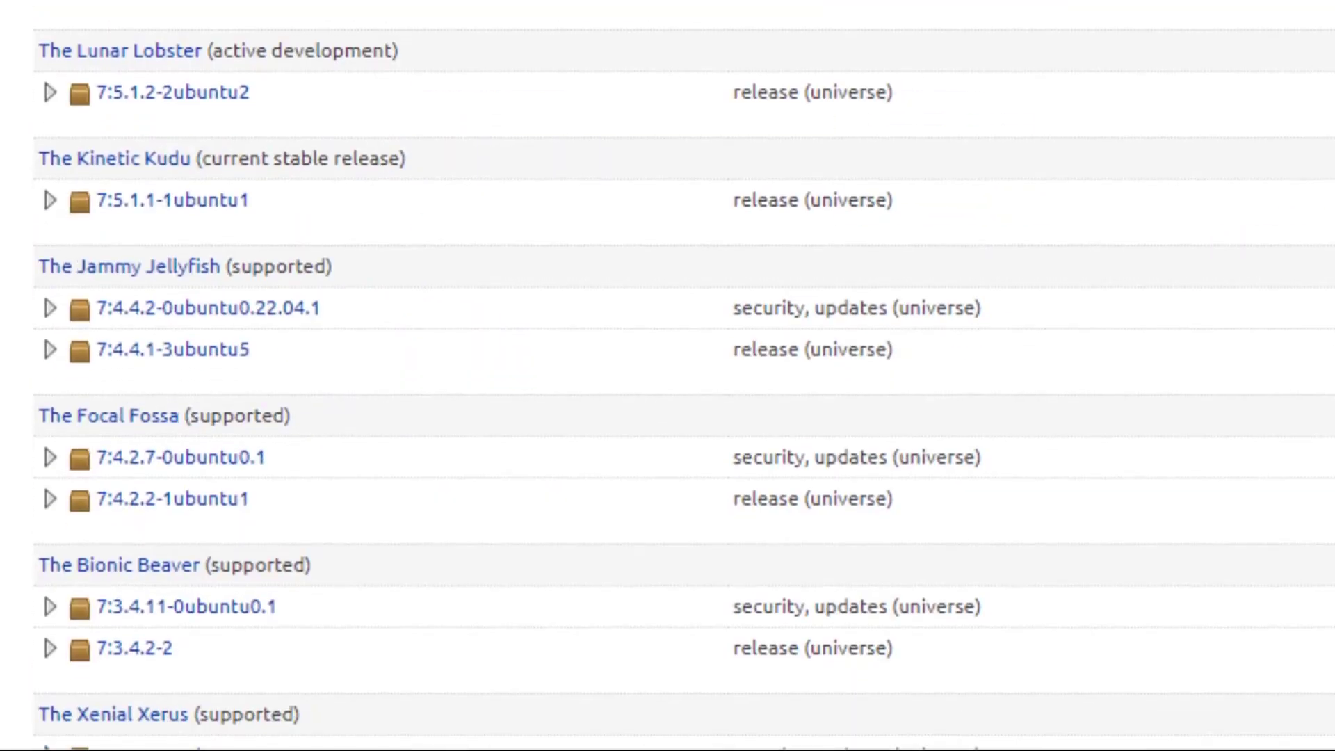
scroll(668, 375, "down", 4)
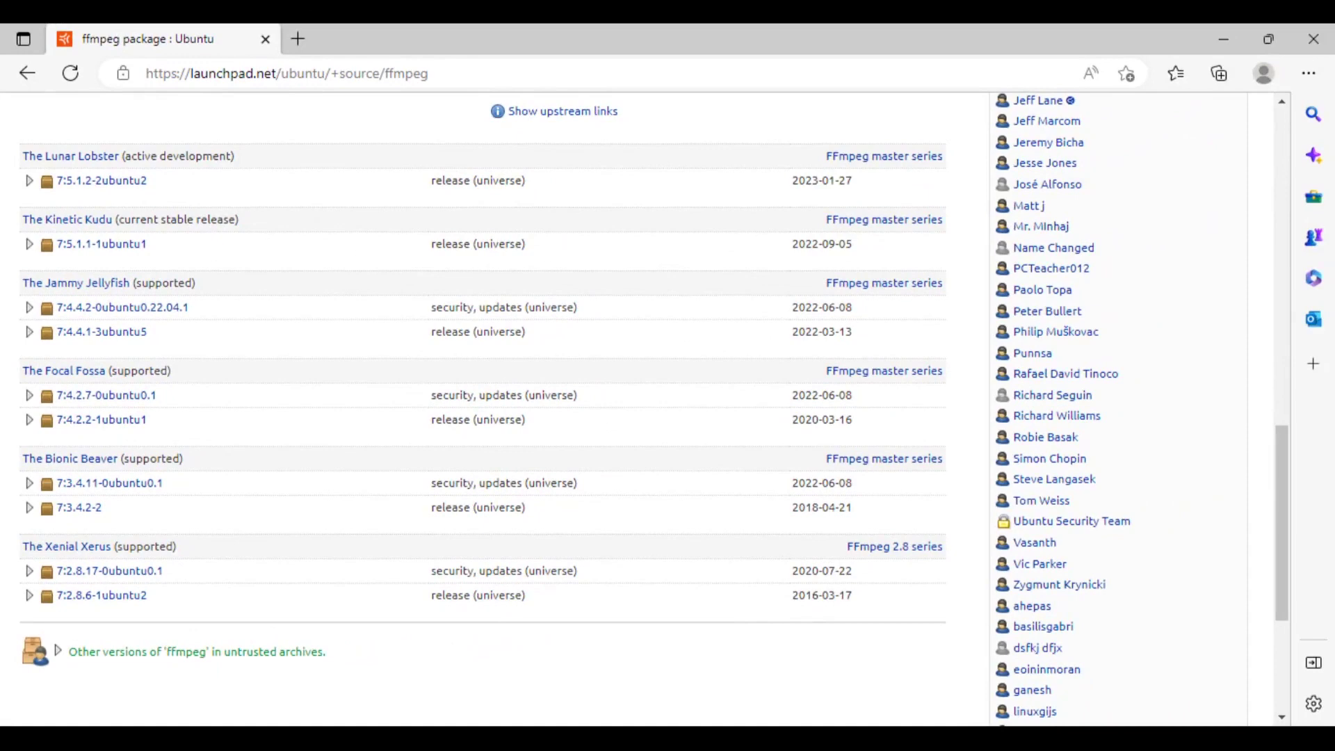
- Switch to the Ubuntu 20.04 on Windows terminal and move its window slightly up
left_click(1060, 738)
key("Escape")
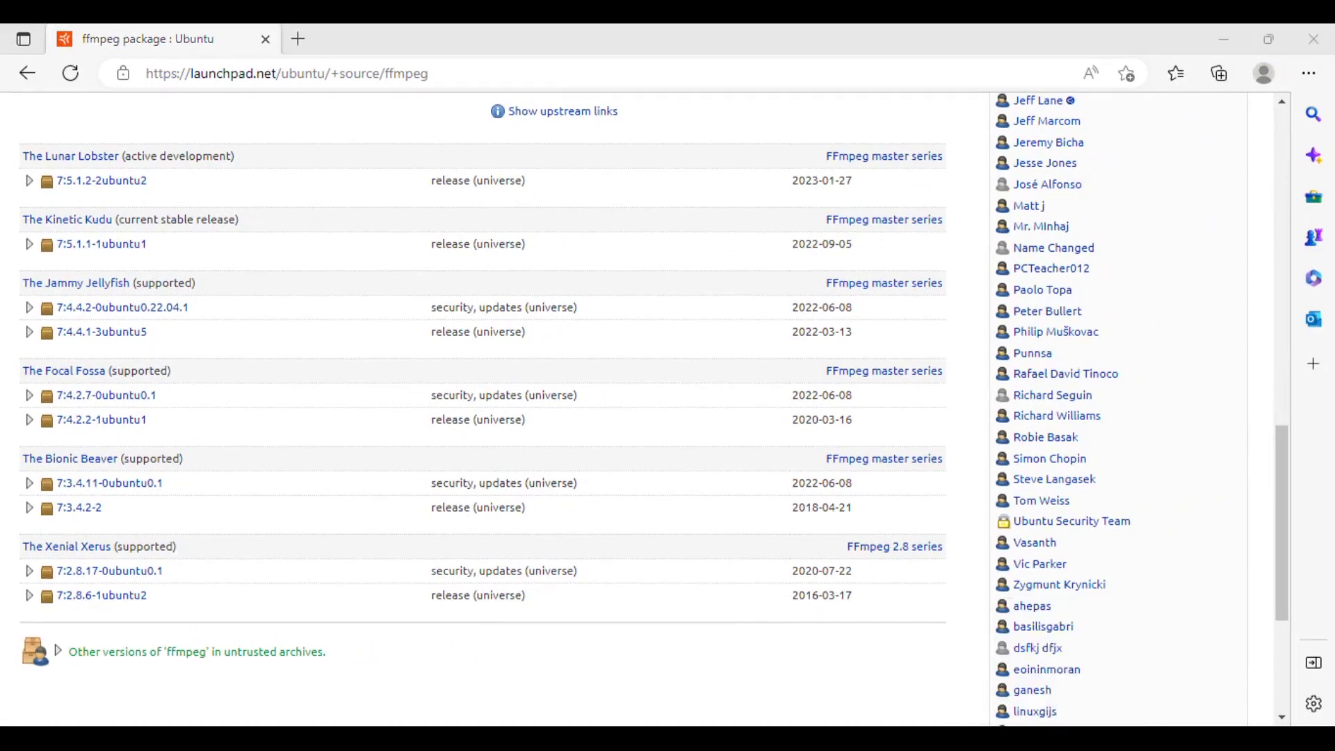
key("super")
type("ubun")
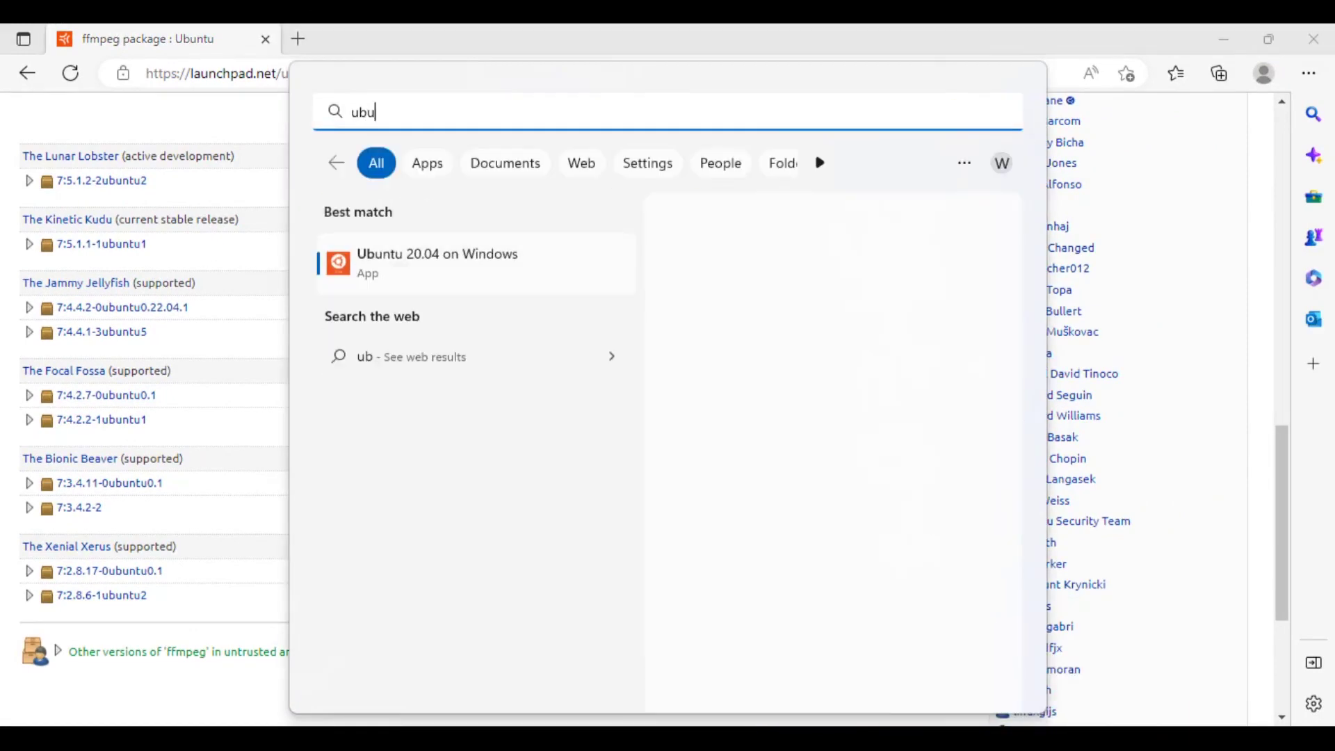
left_click(411, 285)
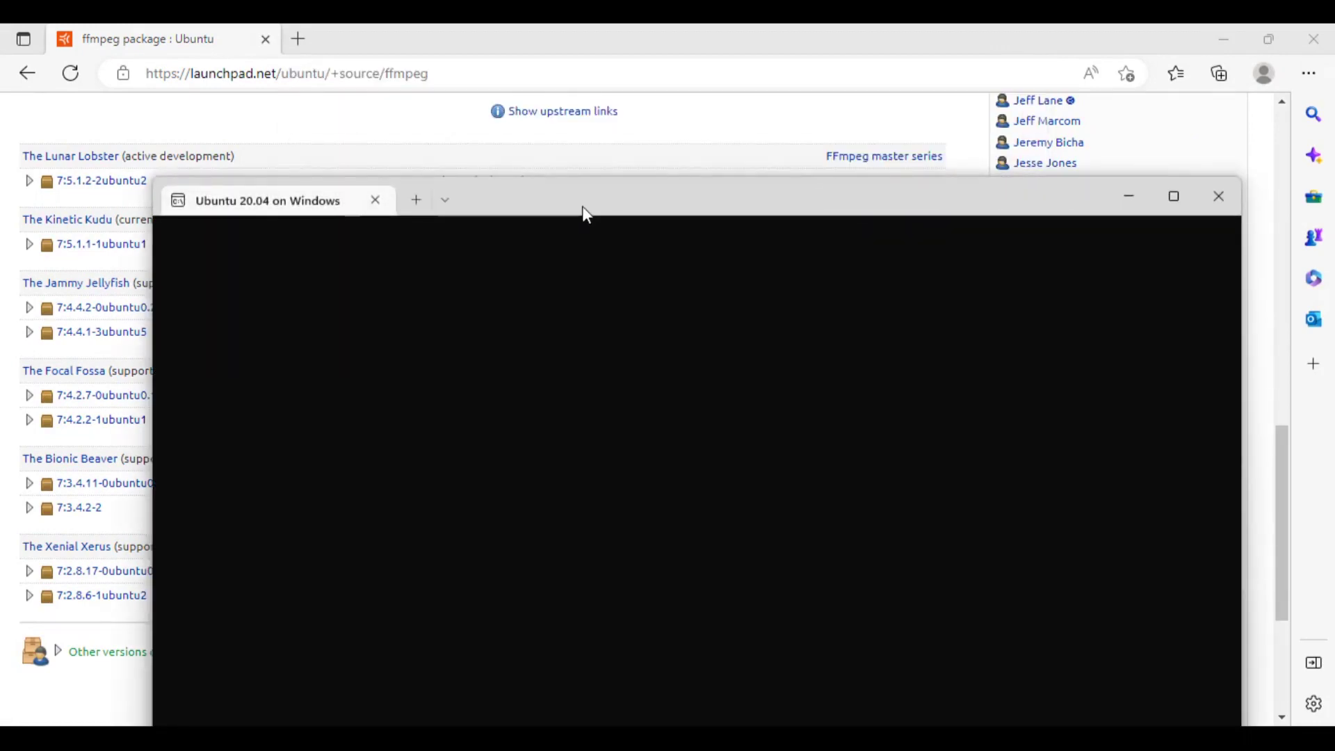
left_click_drag(582, 205, 584, 171)
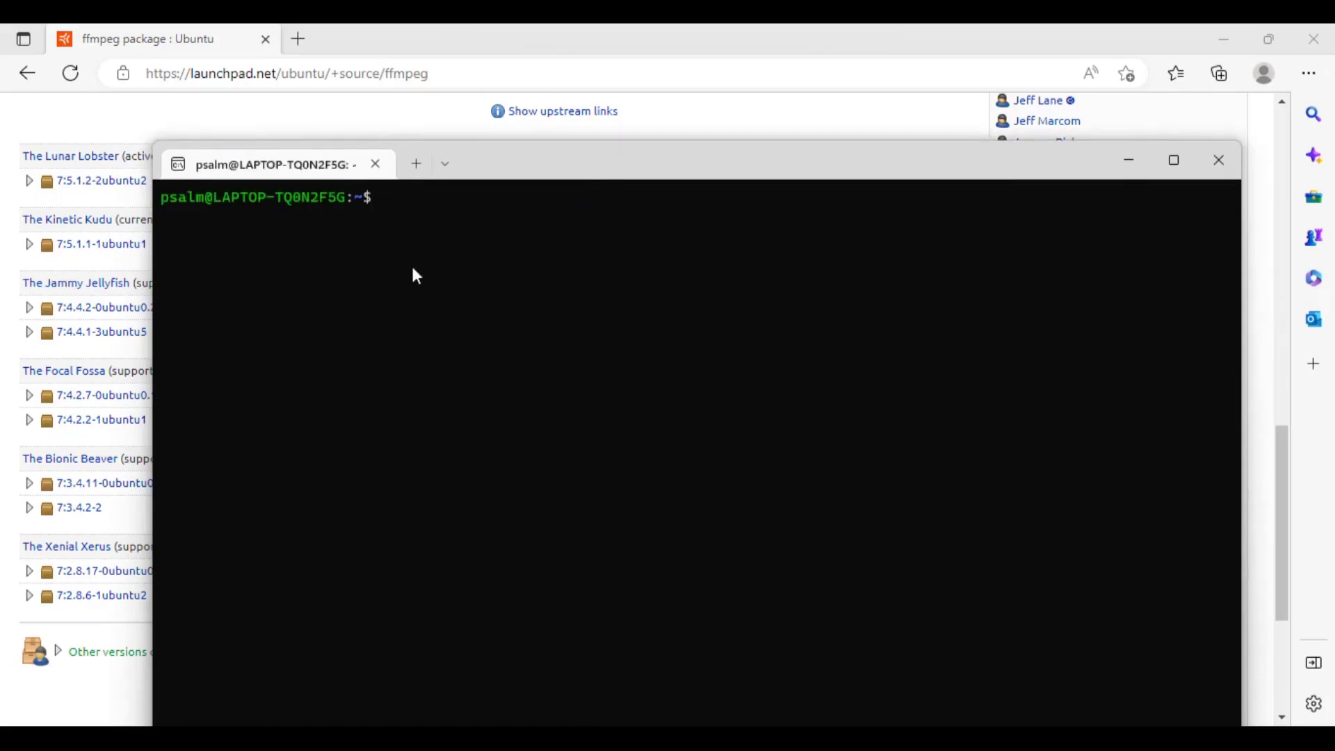
- Display the operating system release details with the command cat /etc/os-release
type("cat")
type(" /etc/")
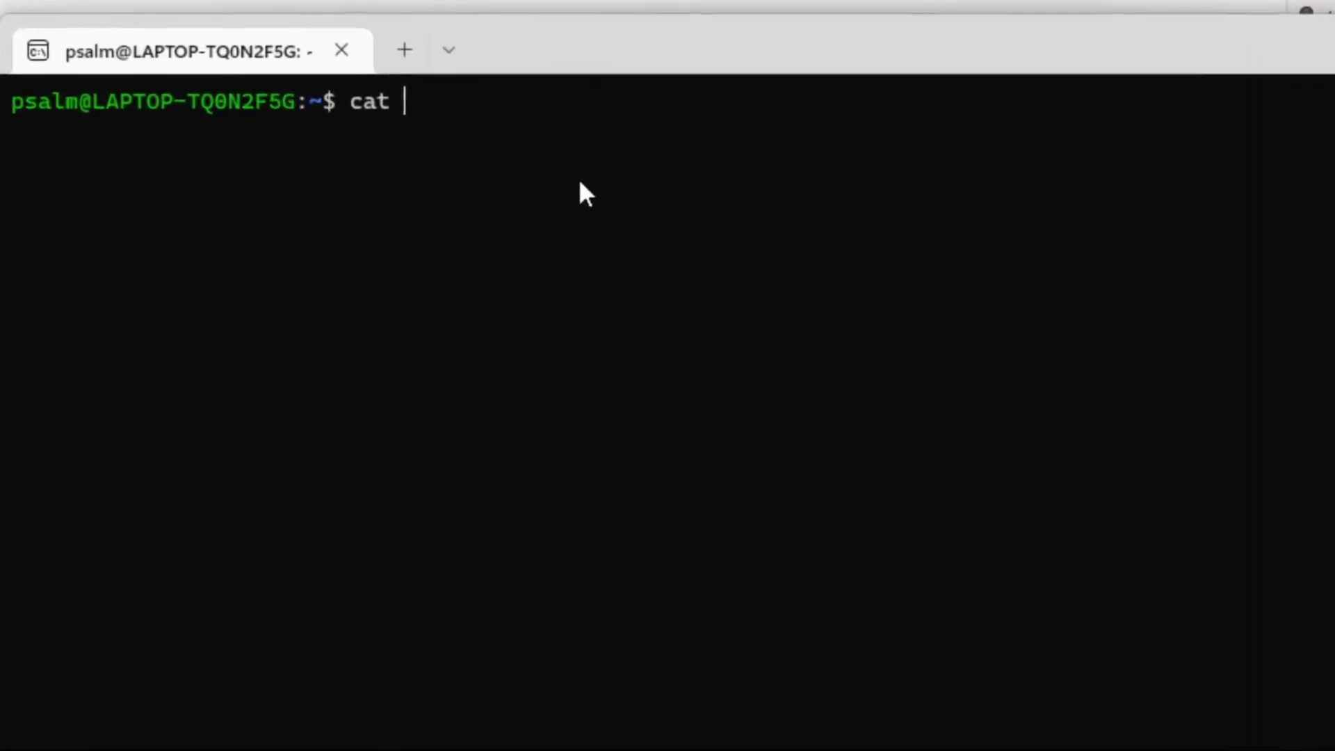
type("os")
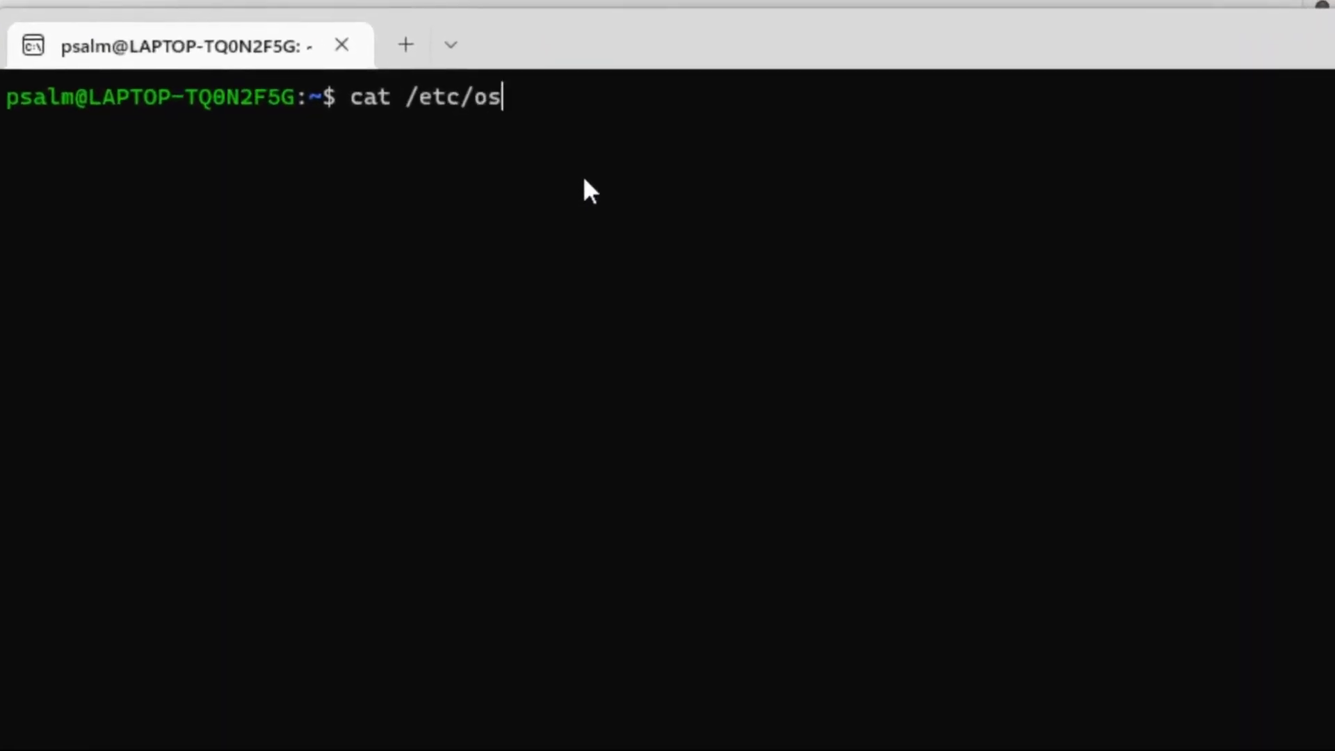
type("-release")
key("Return")
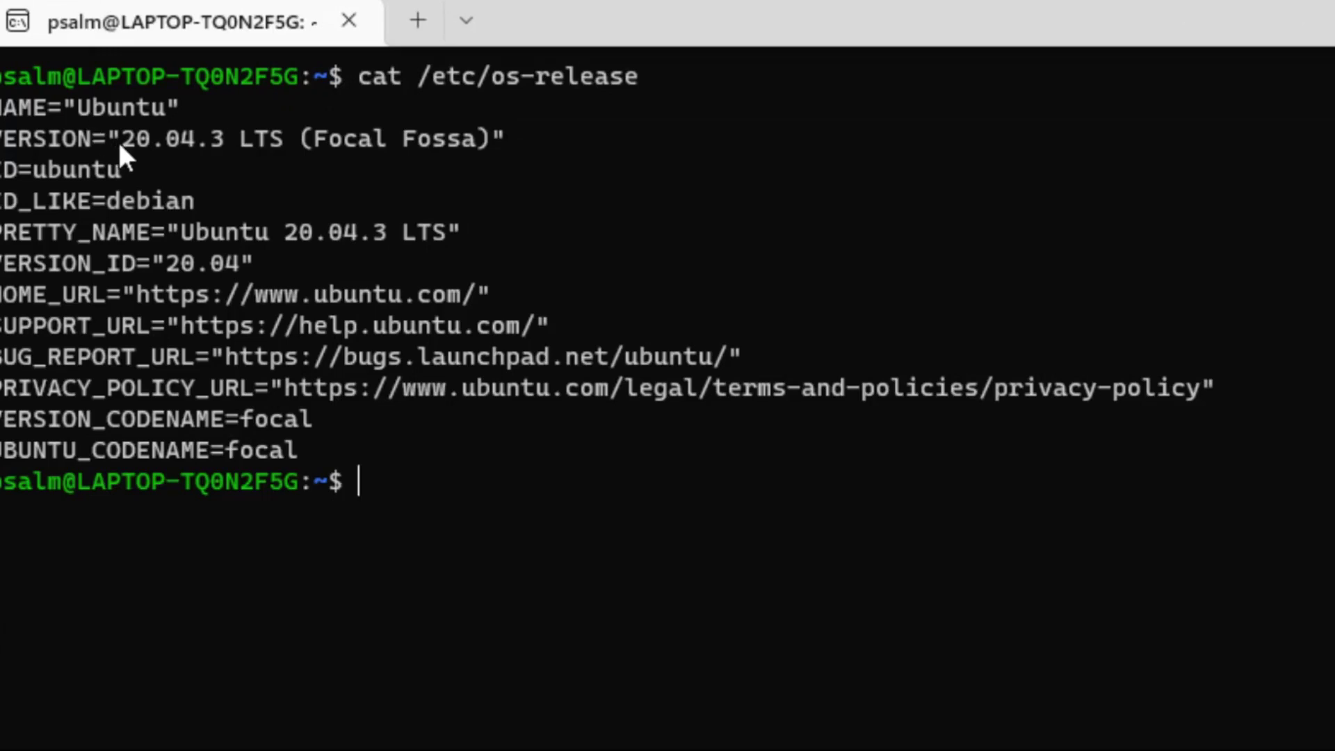
- Highlight the distribution name, the version number and the LTS label in the release details
left_click_drag(69, 105, 179, 111)
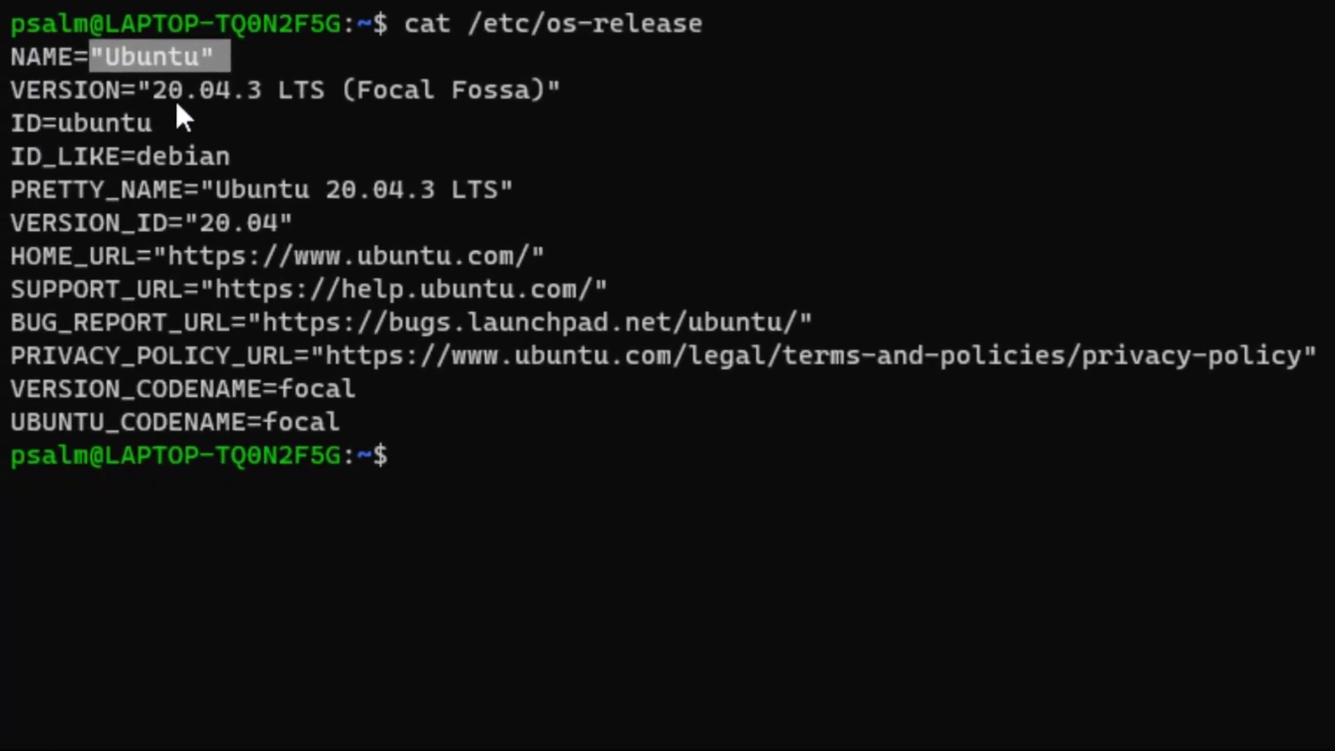
left_click_drag(161, 94, 262, 100)
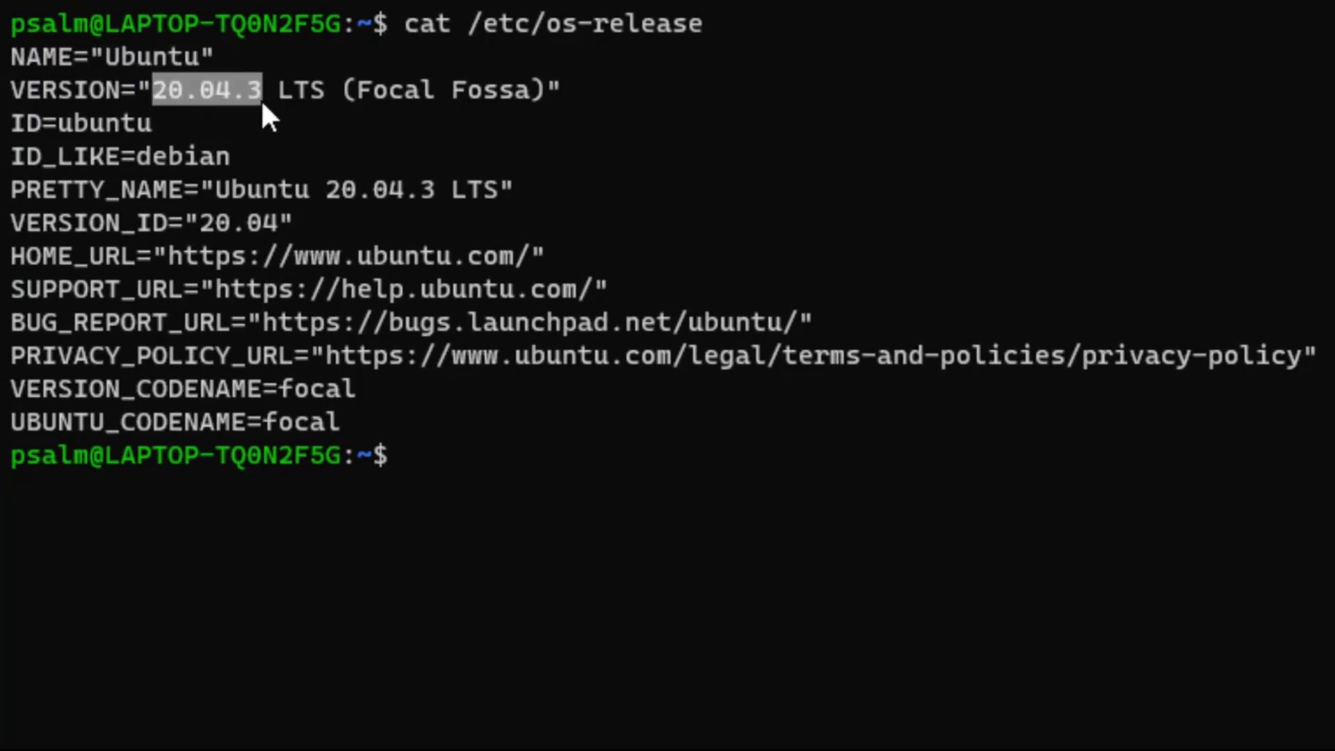
double_click(302, 92)
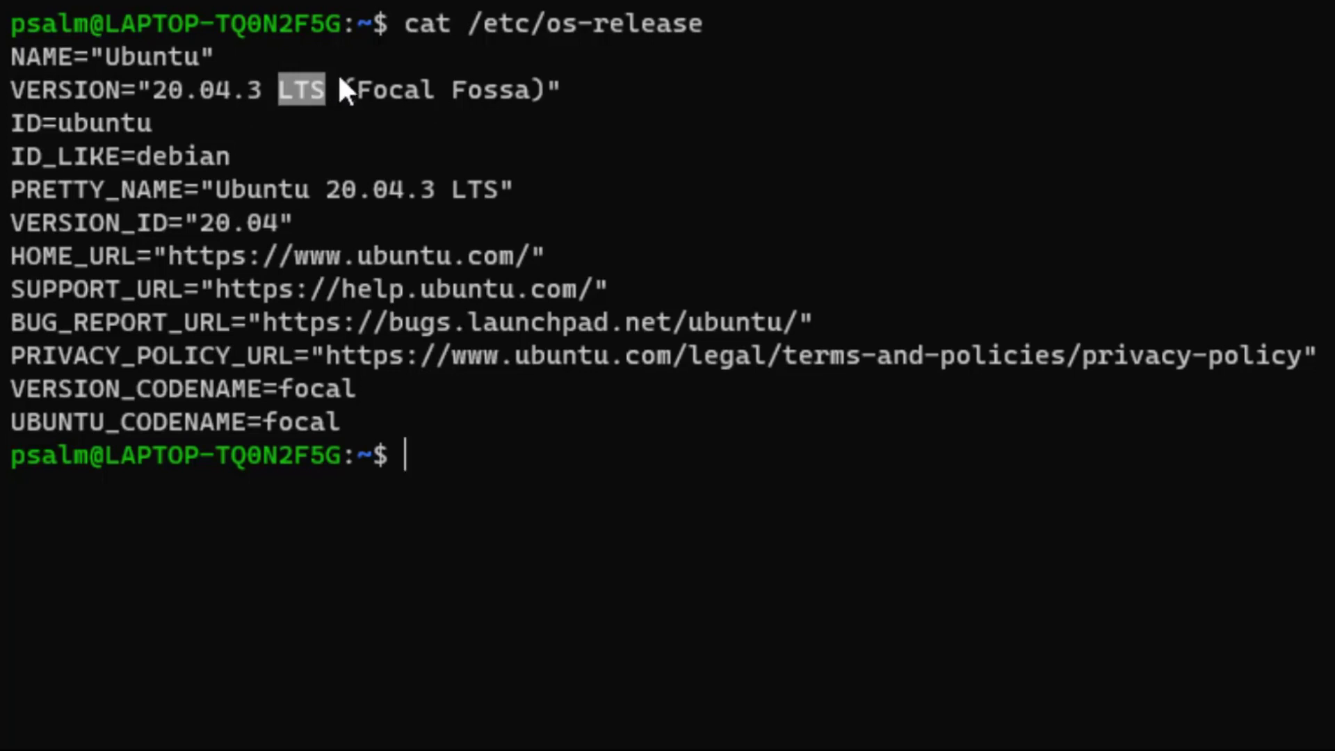
- Return to the Launchpad ffmpeg page and highlight the publication dates of the Focal Fossa security update and release
left_click(339, 105)
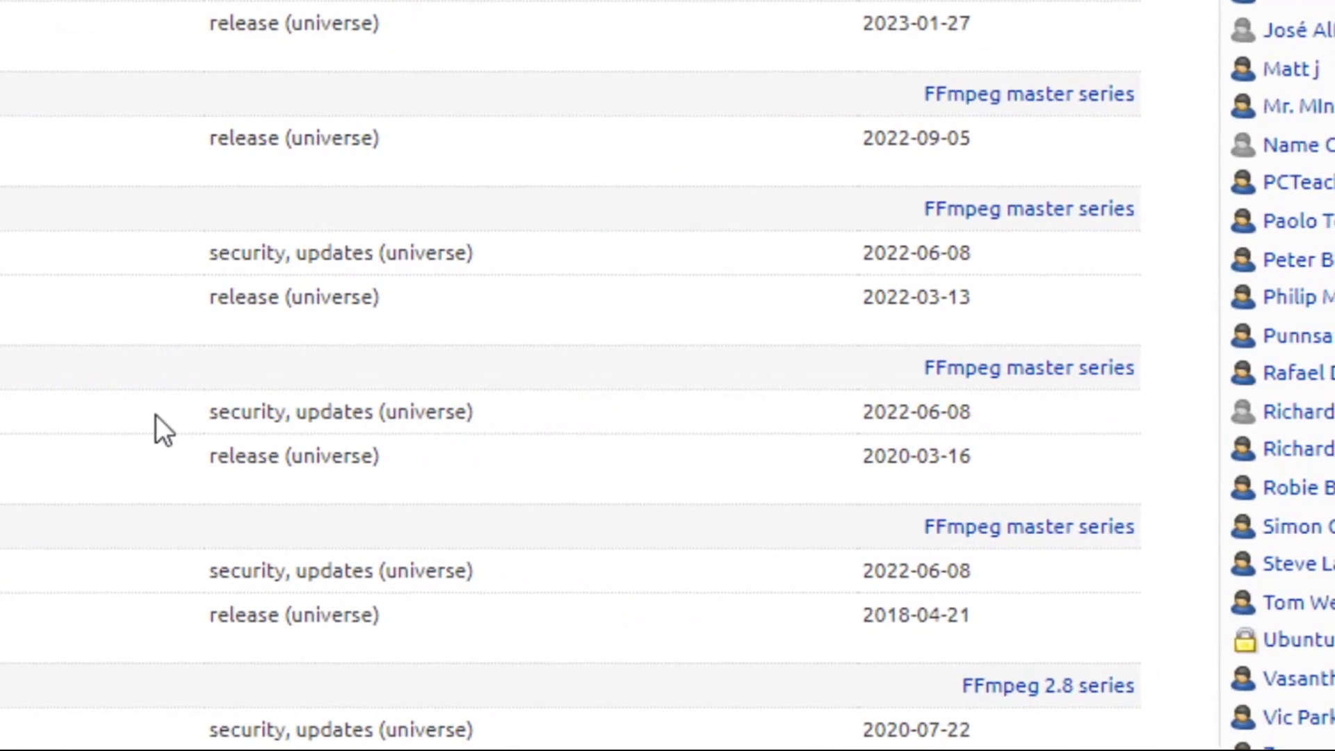
left_click_drag(1007, 407, 861, 429)
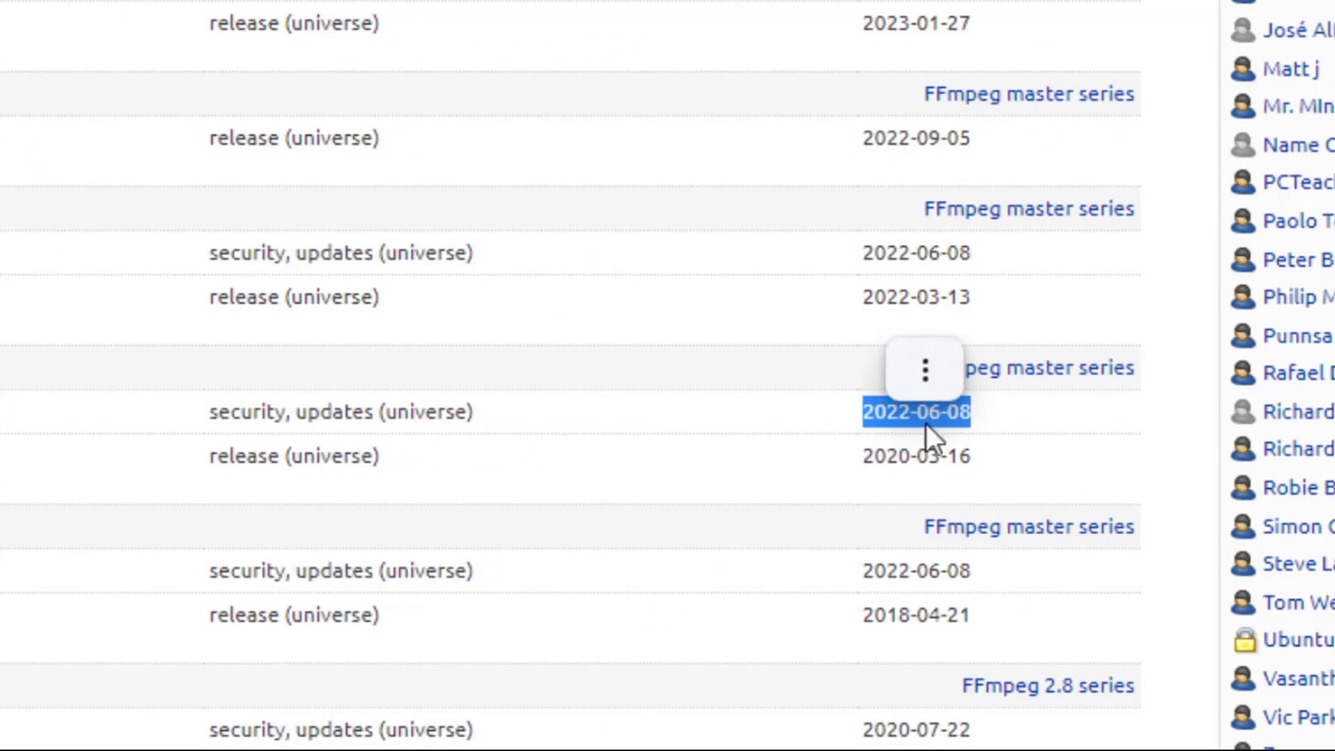
left_click(987, 428)
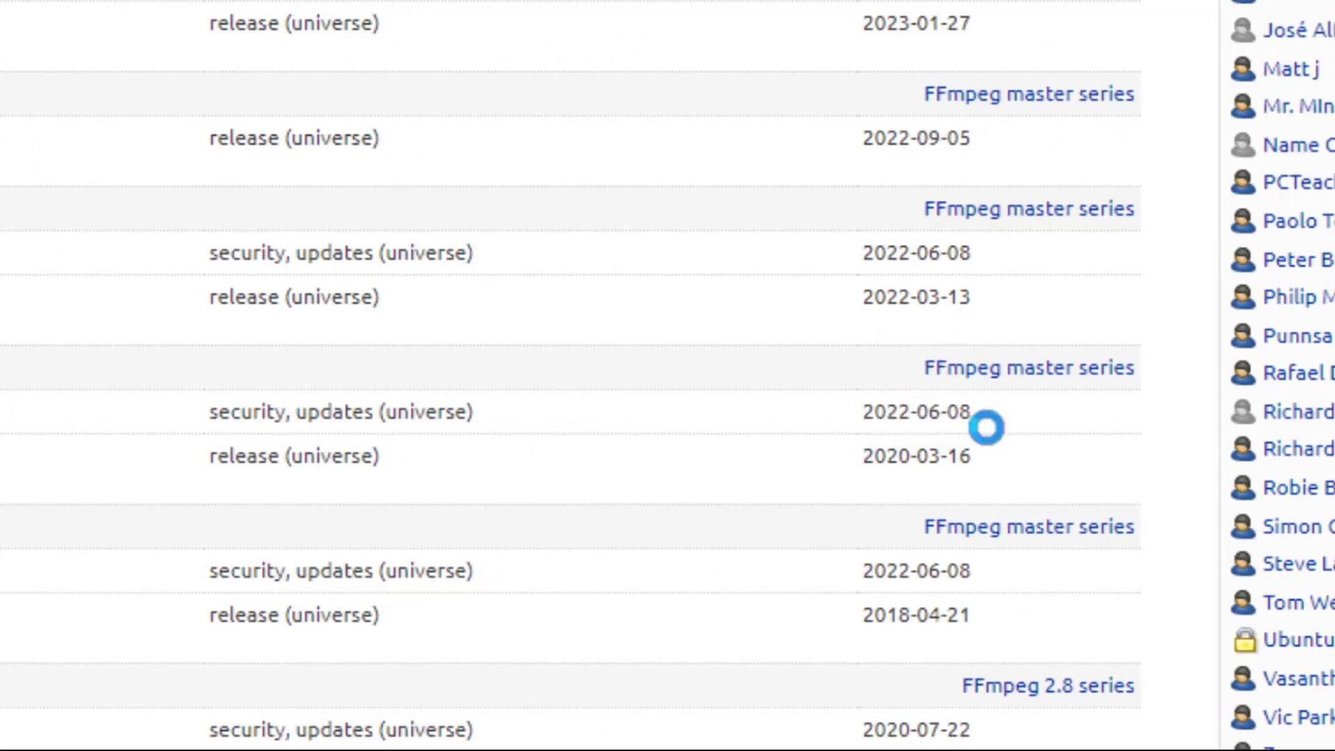
left_click_drag(990, 453, 851, 452)
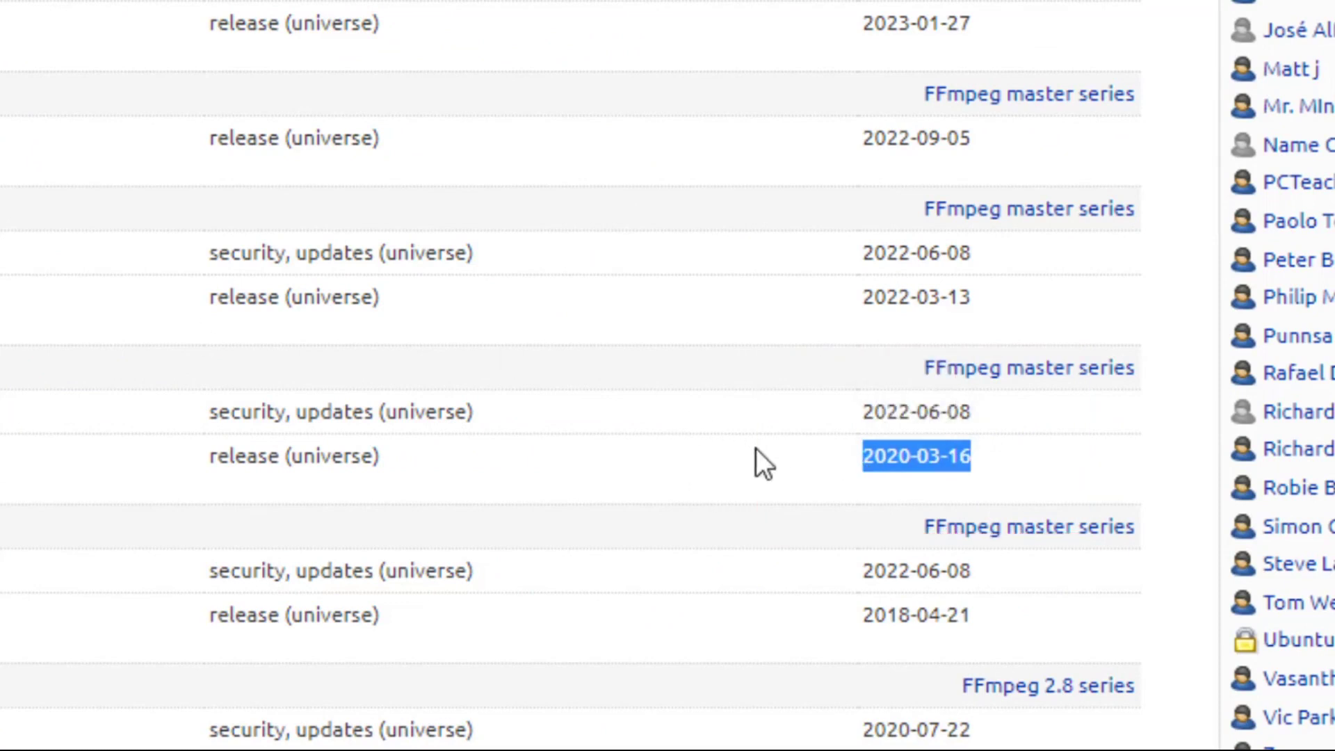
left_click(1003, 421)
left_click_drag(1003, 422, 867, 415)
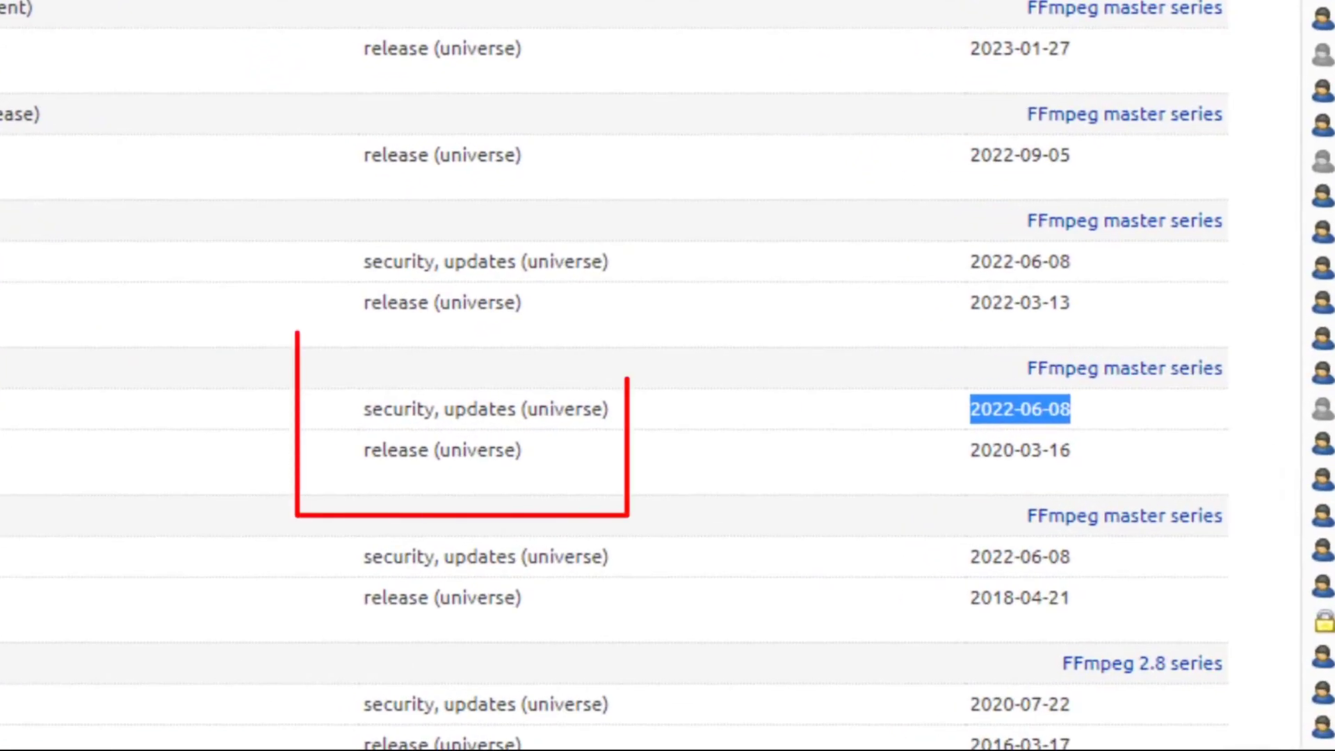
- Expand the Focal Fossa package 7:4.2.7-0ubuntu0.1 and highlight the name ffmpeg in its changelog
left_click(29, 397)
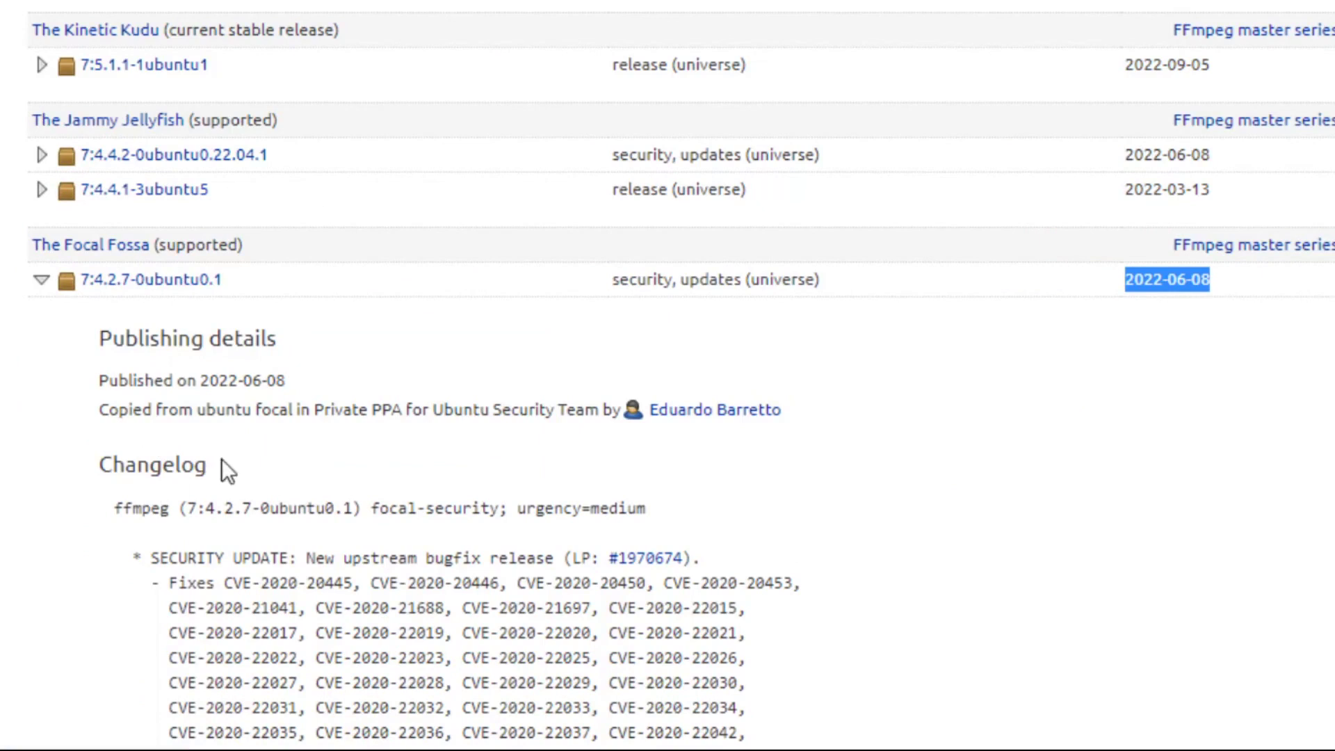
left_click_drag(171, 508, 121, 510)
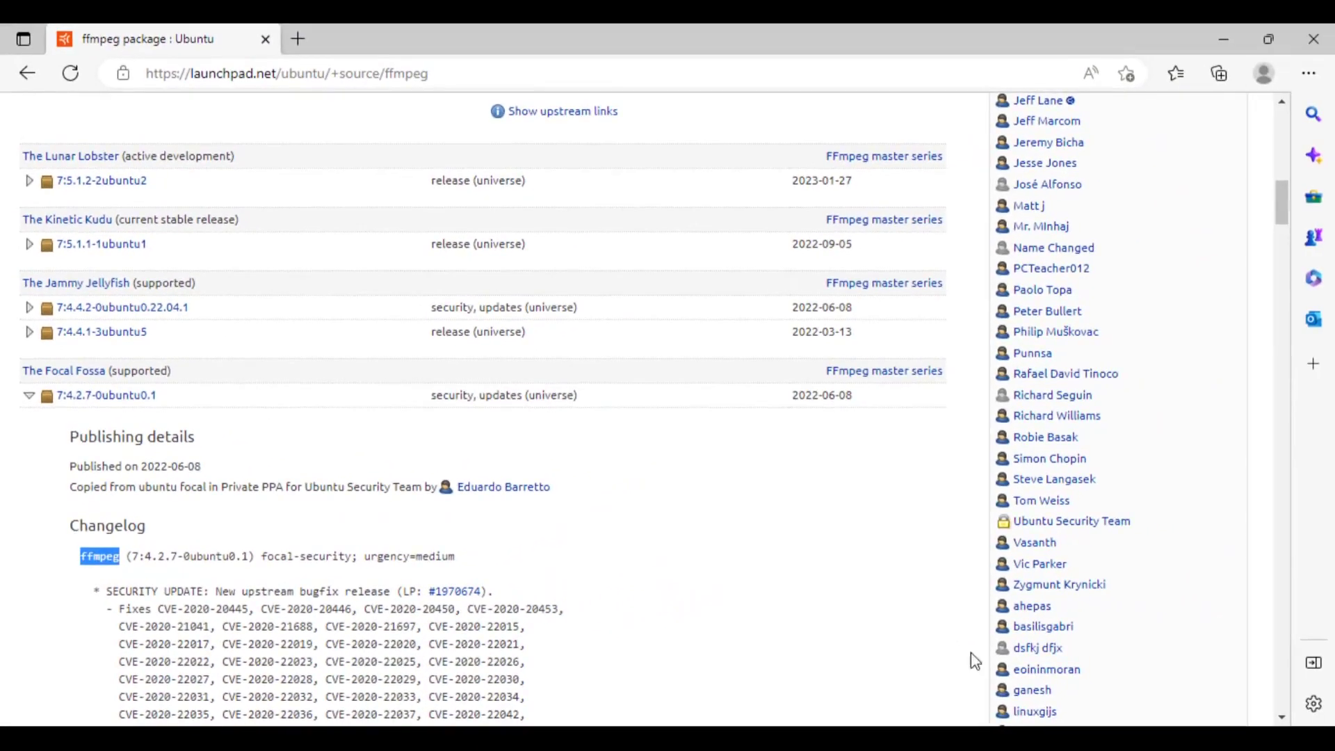
- Switch to the Ubuntu terminal, clear it and run sudo apt search ffmpeg, entering the sudo password
key("alt+Tab")
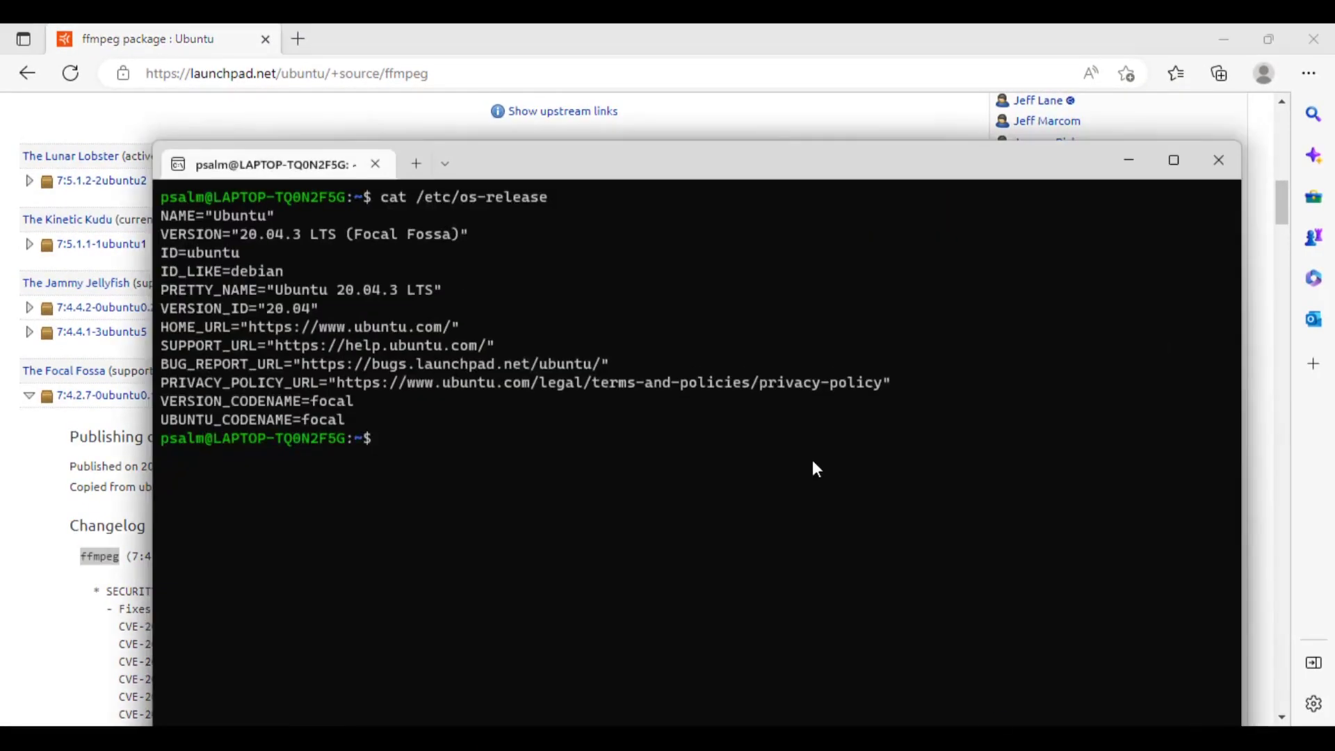
key("ctrl+l")
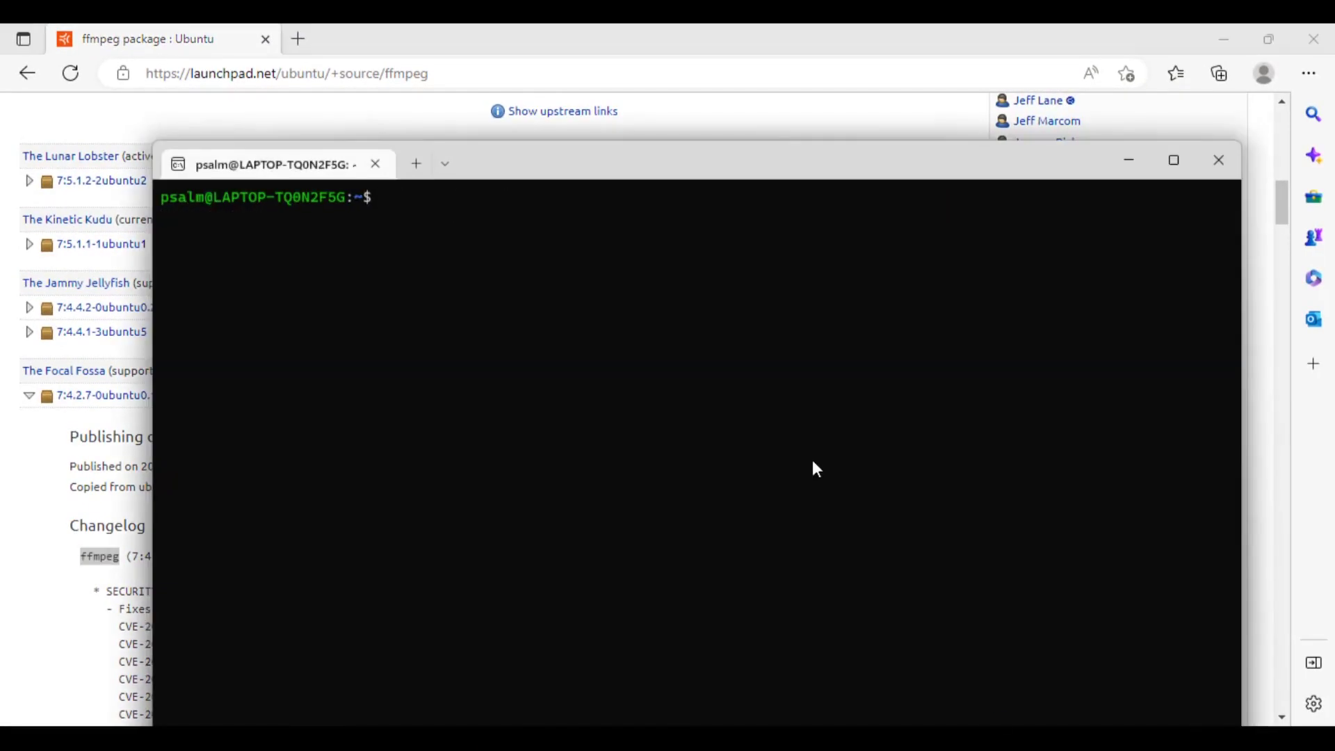
type("sudo ap")
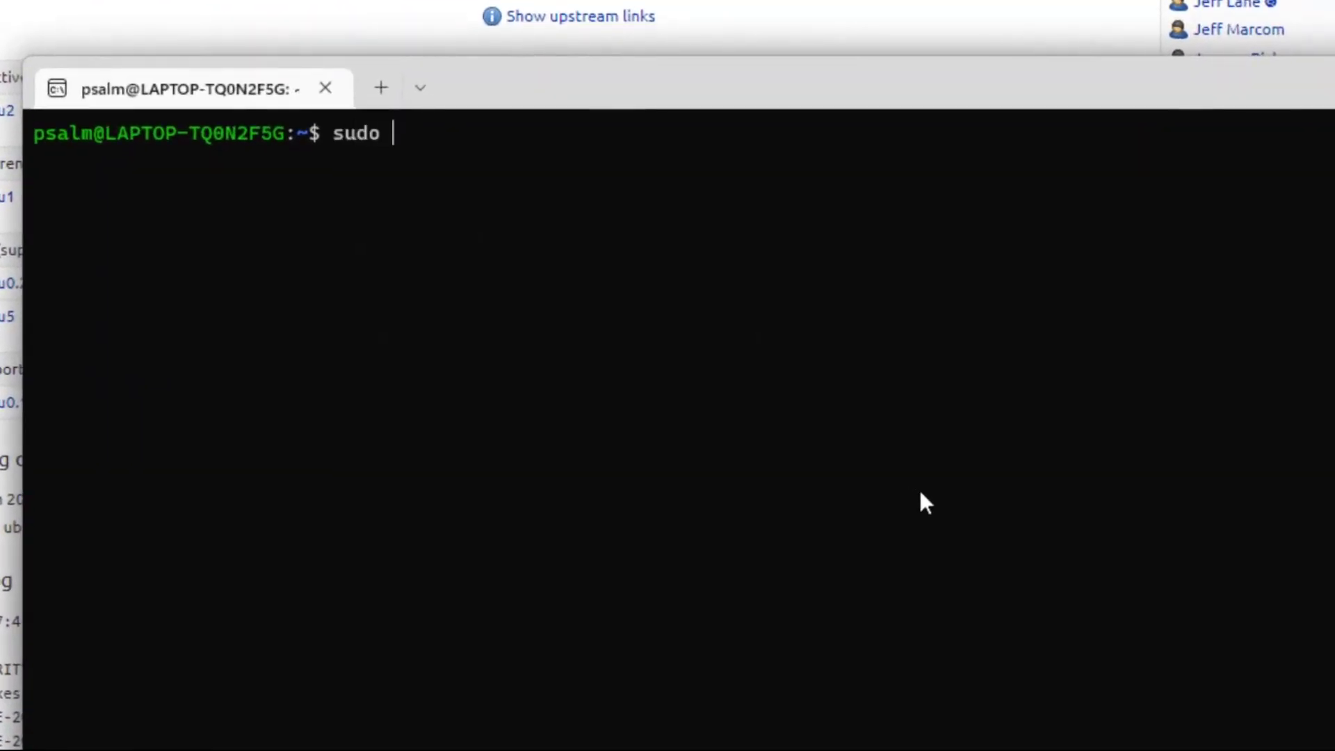
type("t se")
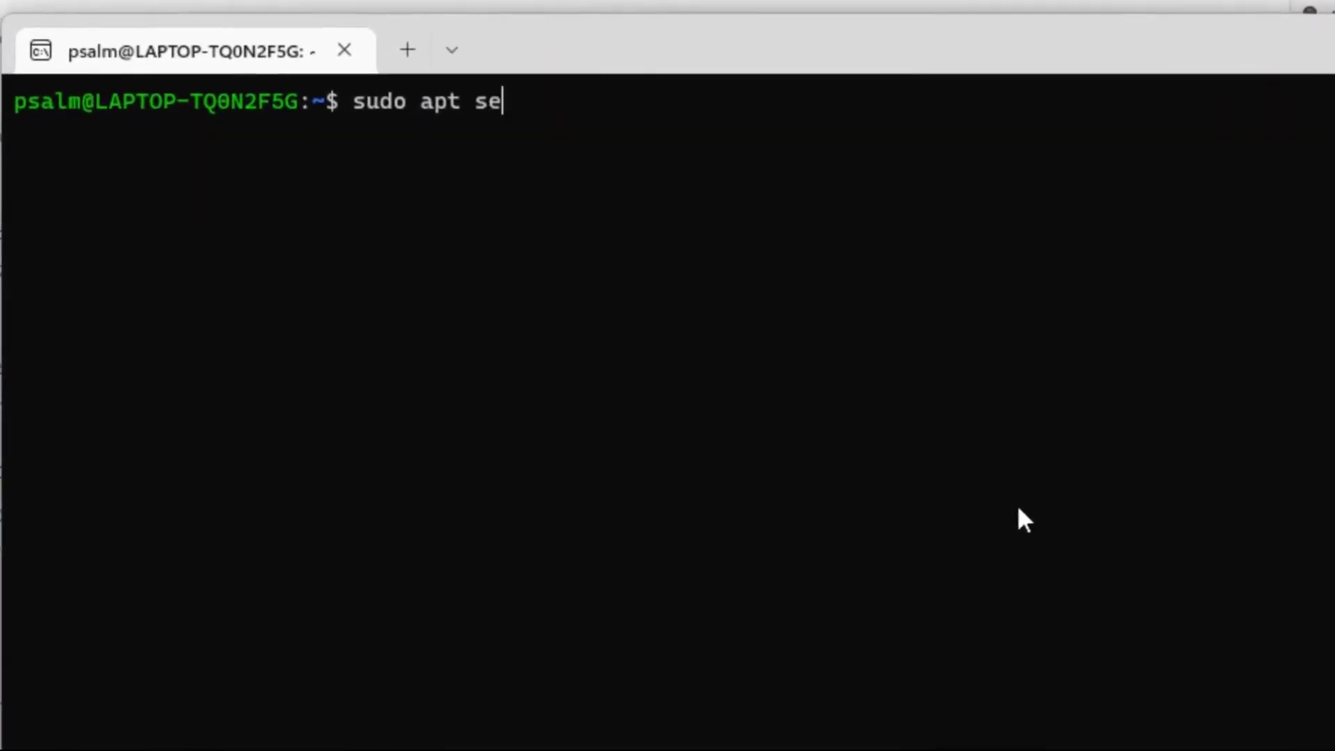
type("arch f")
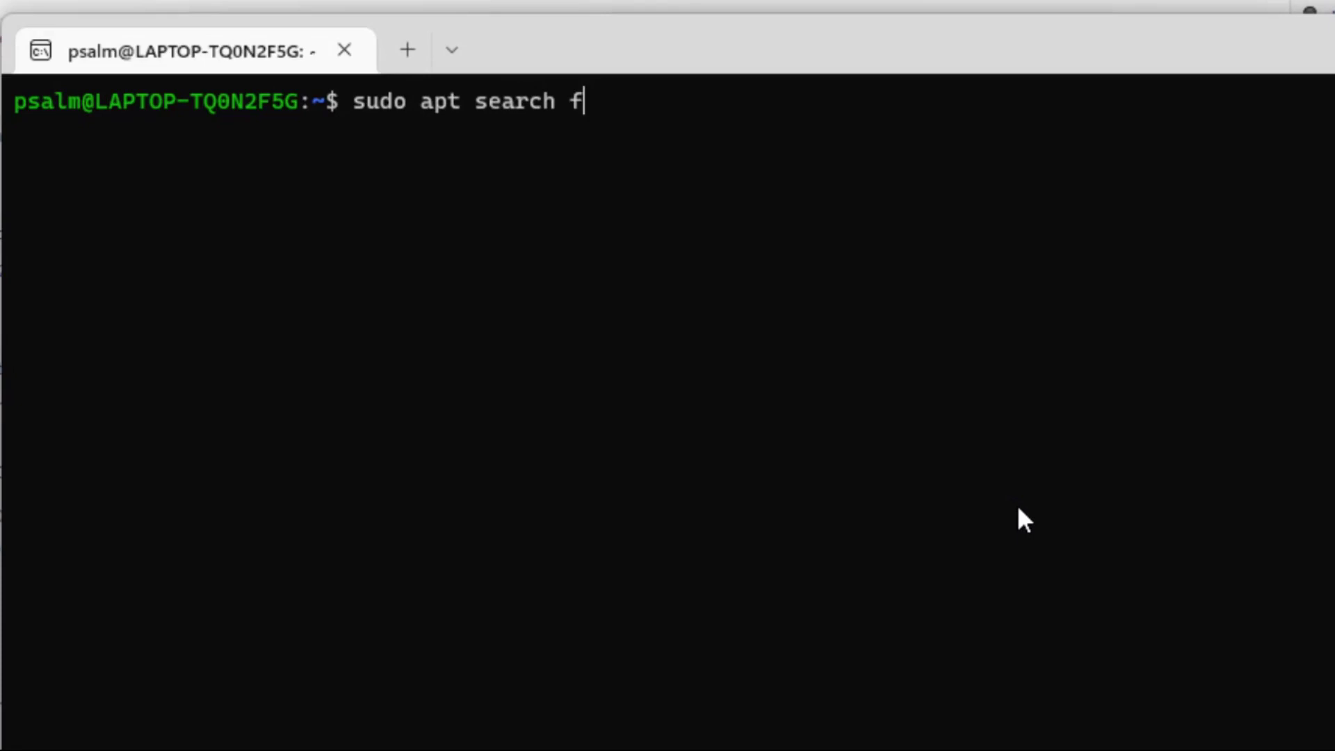
type("fmpeg")
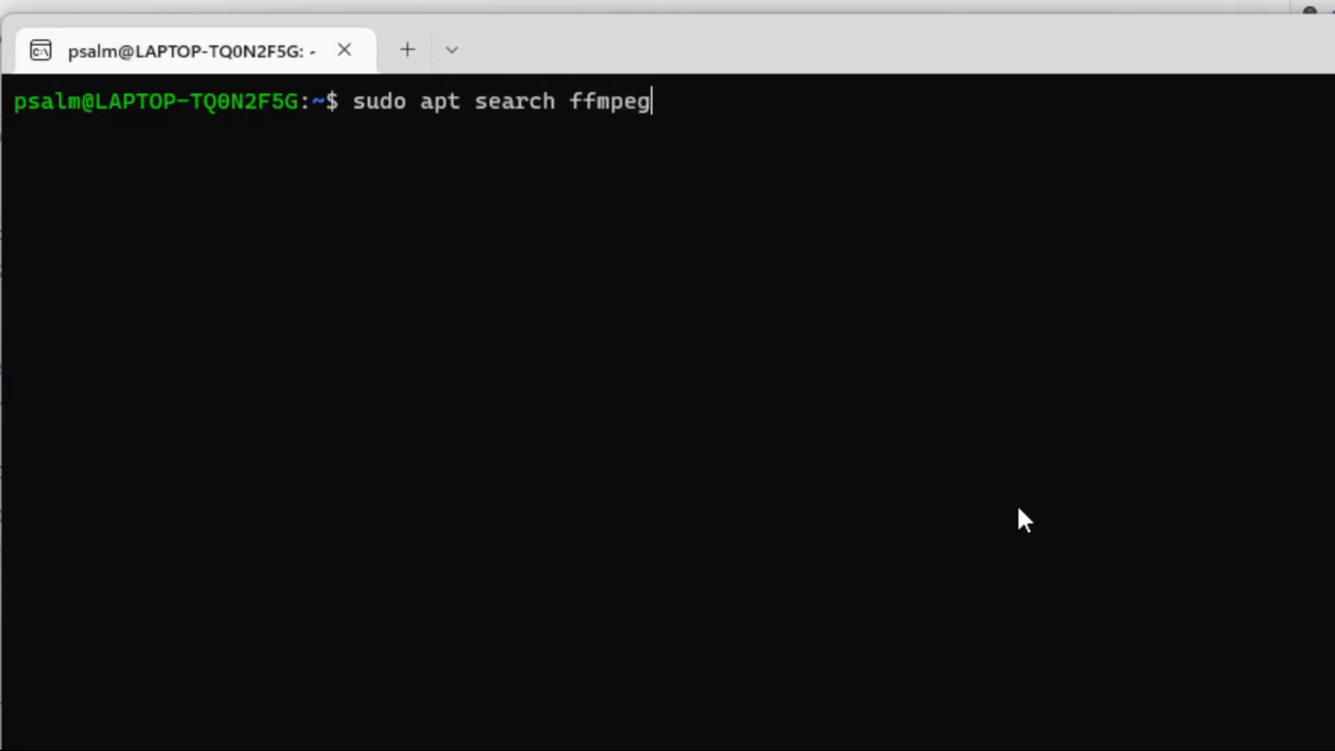
key("Return")
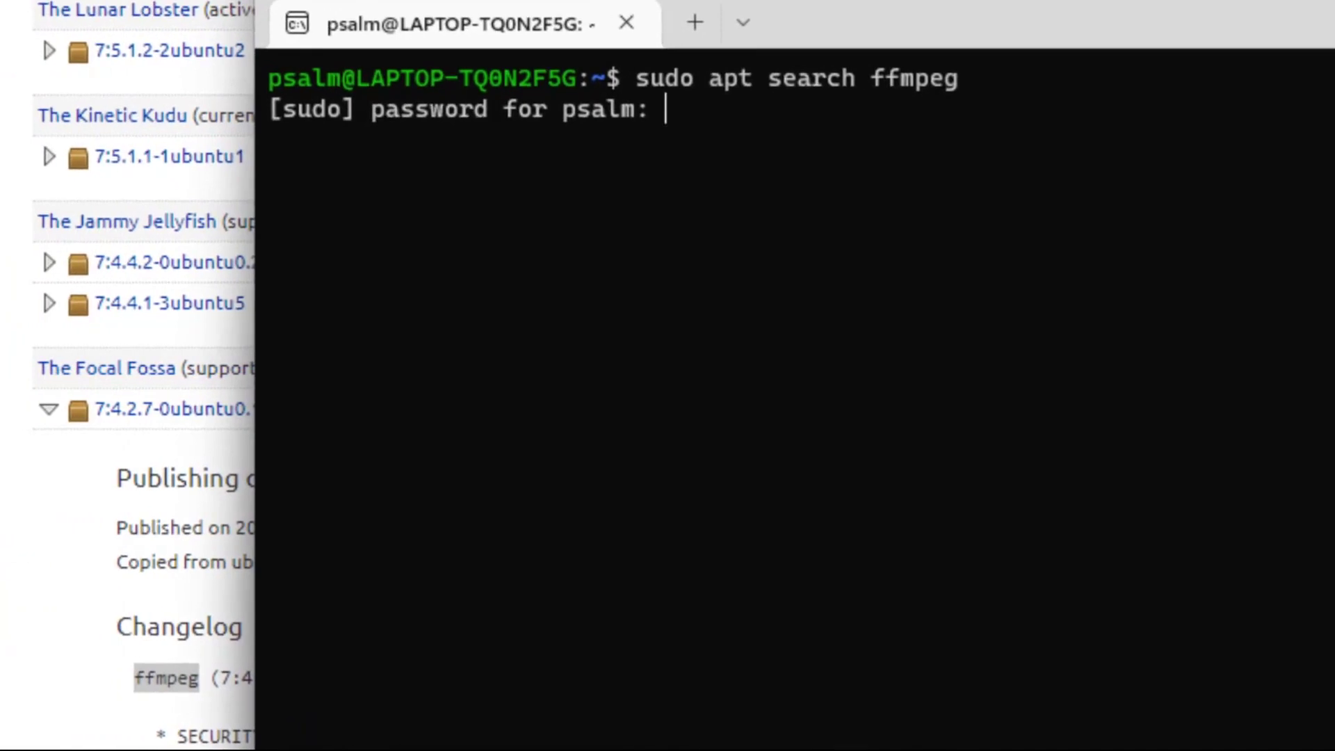
key("Return")
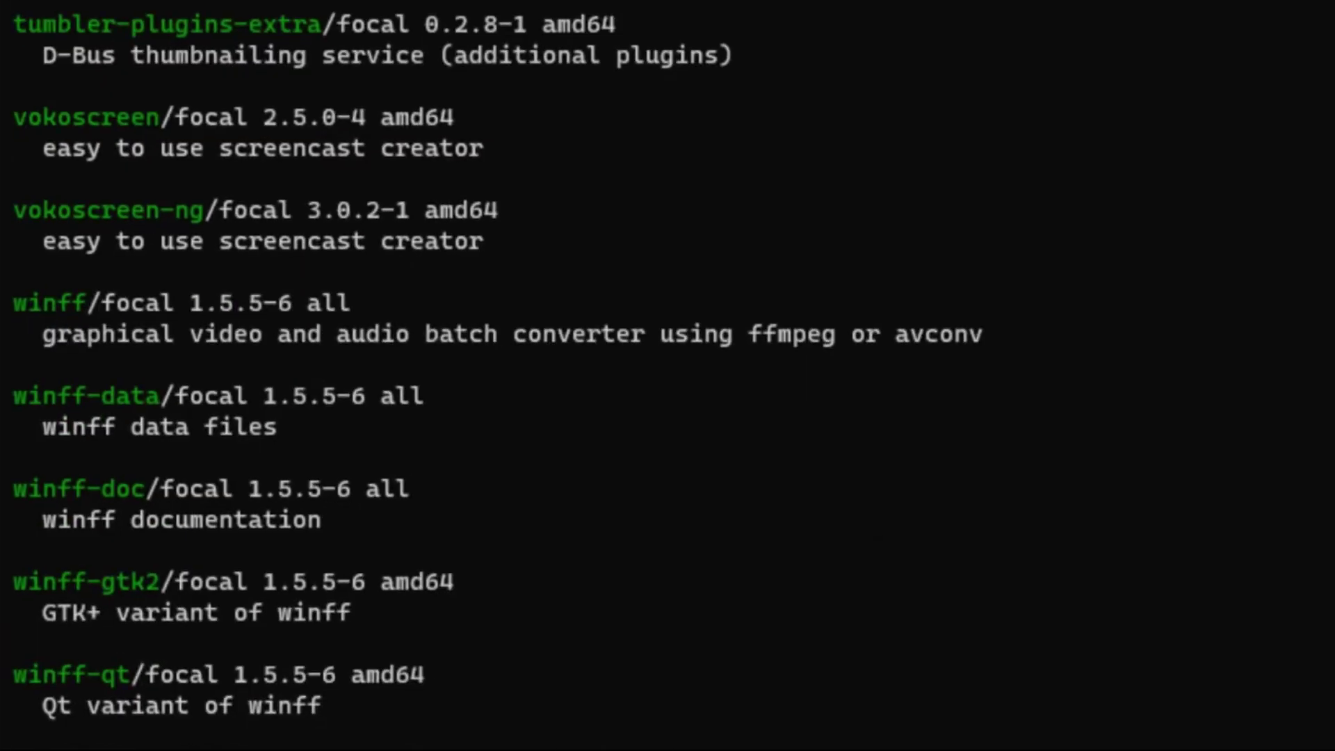
- Clear the terminal and filter the package search to matching lines with sudo apt search ffmpeg|grep -i "ffmpeg"
scroll(667, 376, "up", 20)
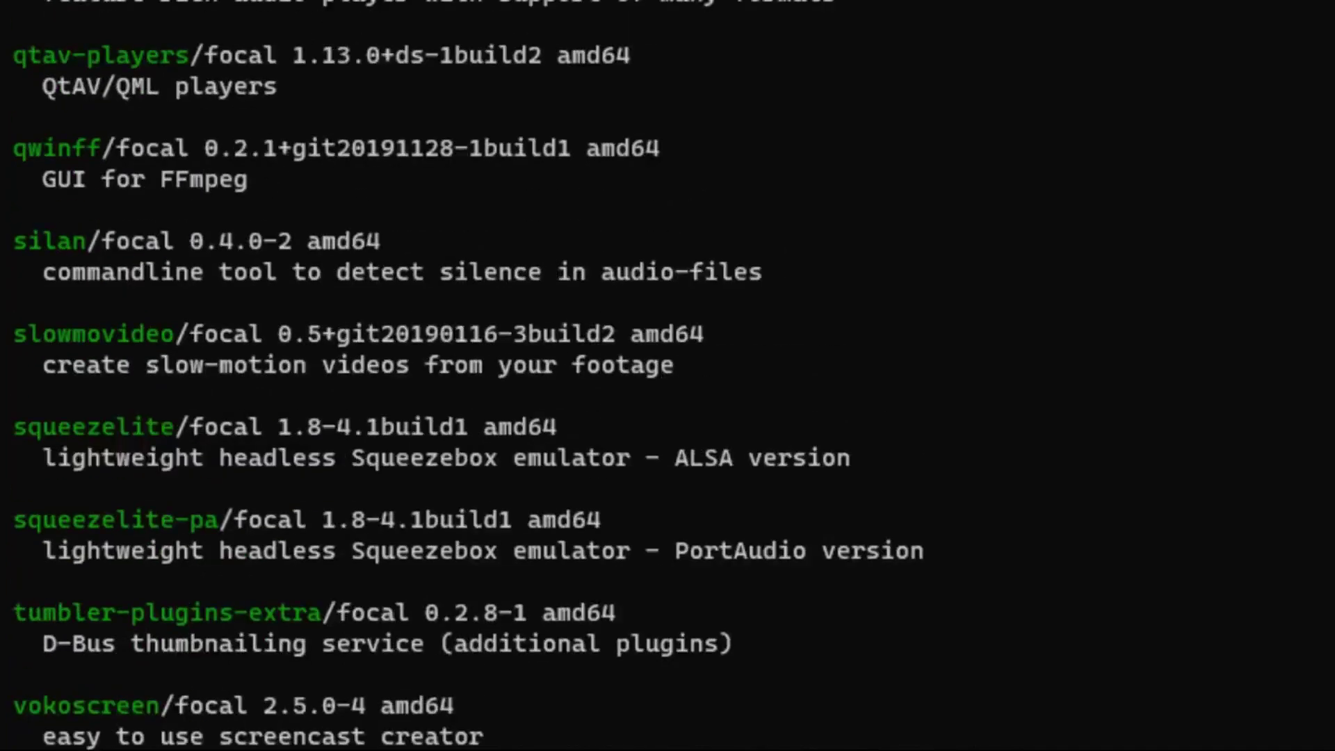
scroll(667, 375, "down", 20)
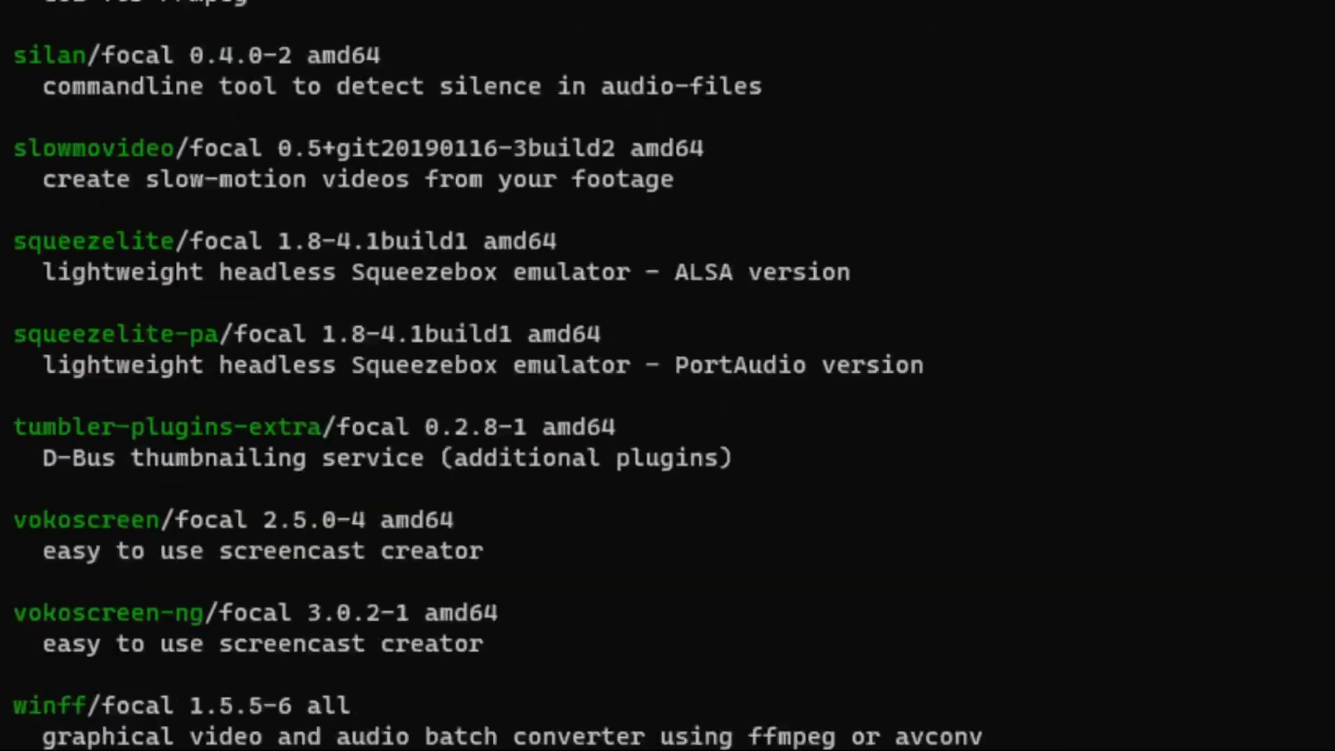
key("ctrl+l")
type("sudo apt search ffmpeg")
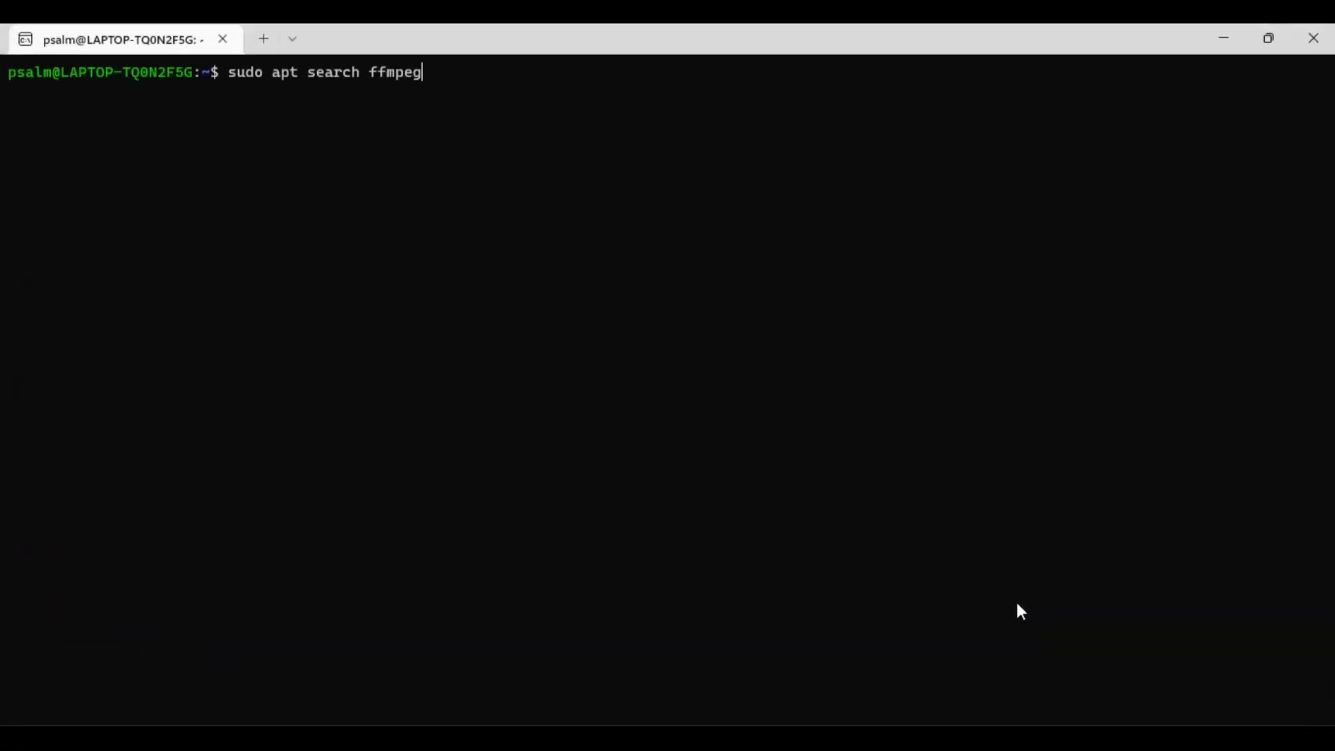
type("|")
type("grep -i")
type(" \"")
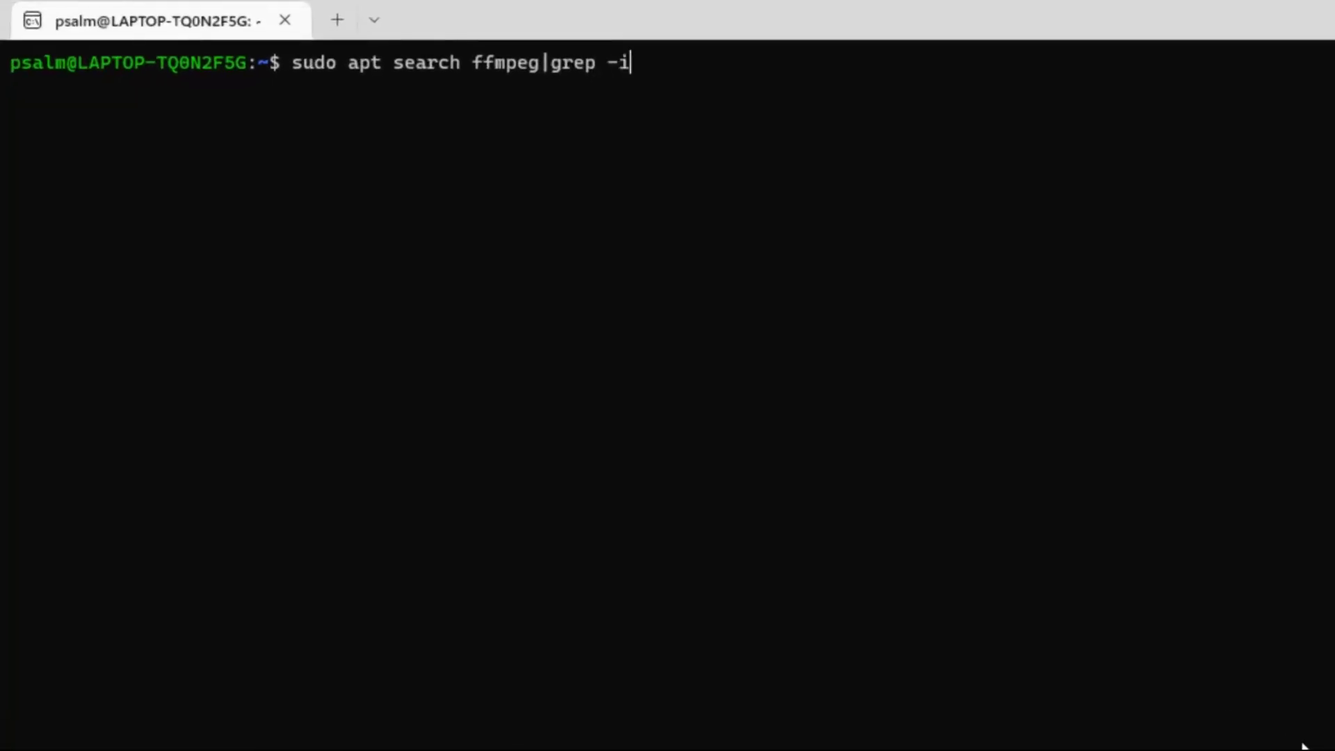
type("ffmp")
type("eg\"")
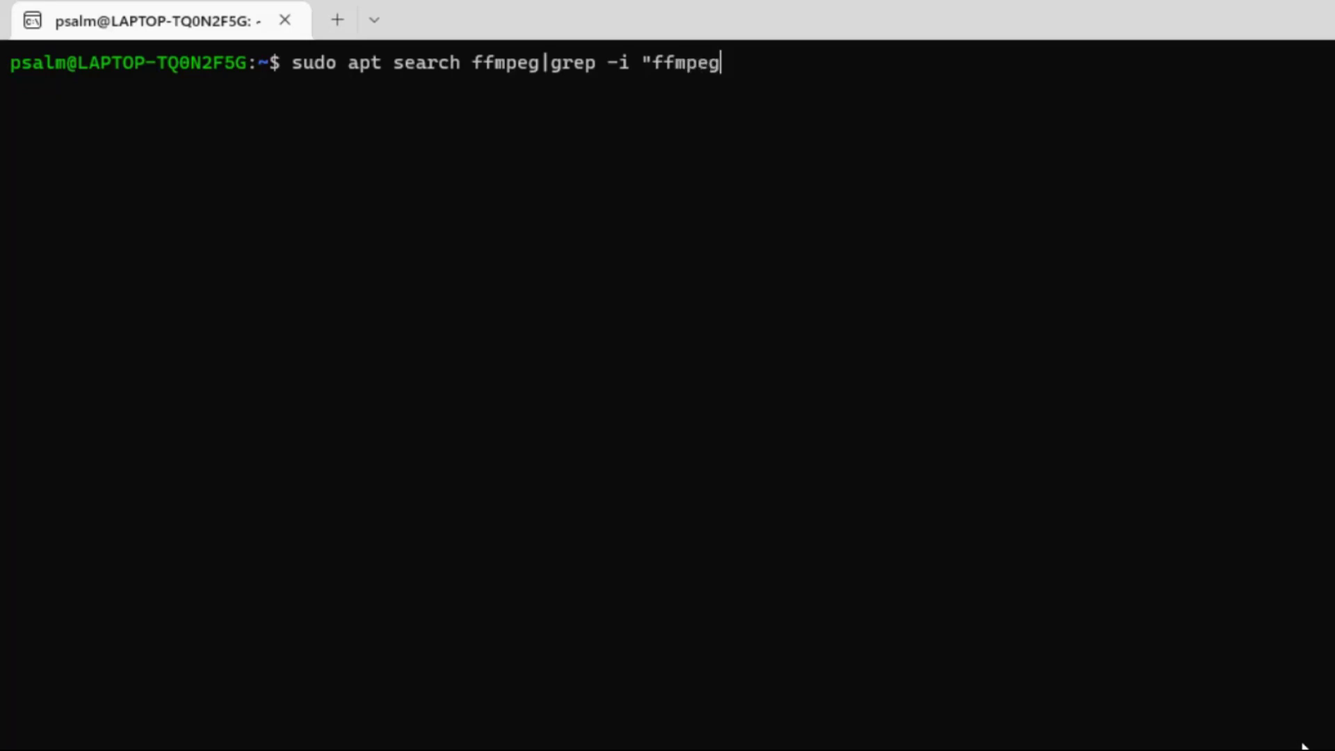
key("Return")
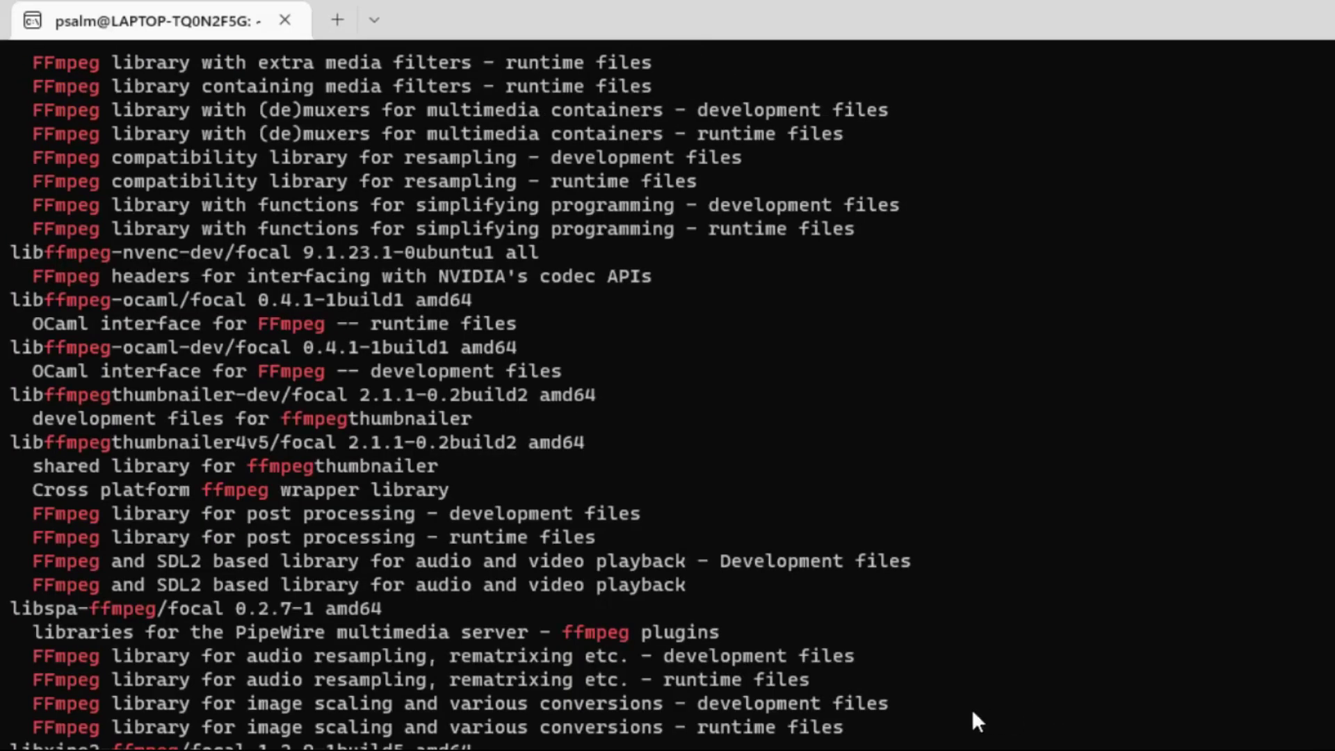
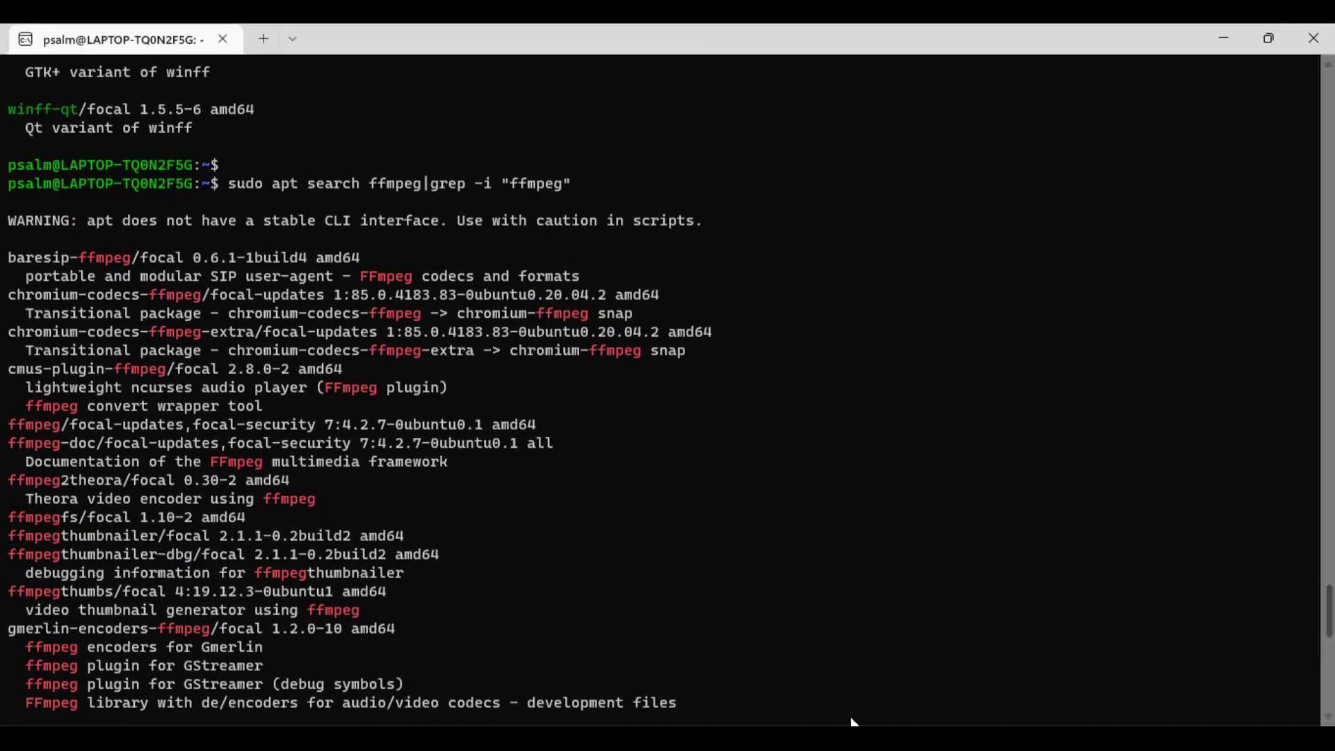
- Examine the builds, built packages and package files of the Focal Fossa 4.2.7 release on Launchpad, and return to the Ubuntu terminal
key("alt+Tab")
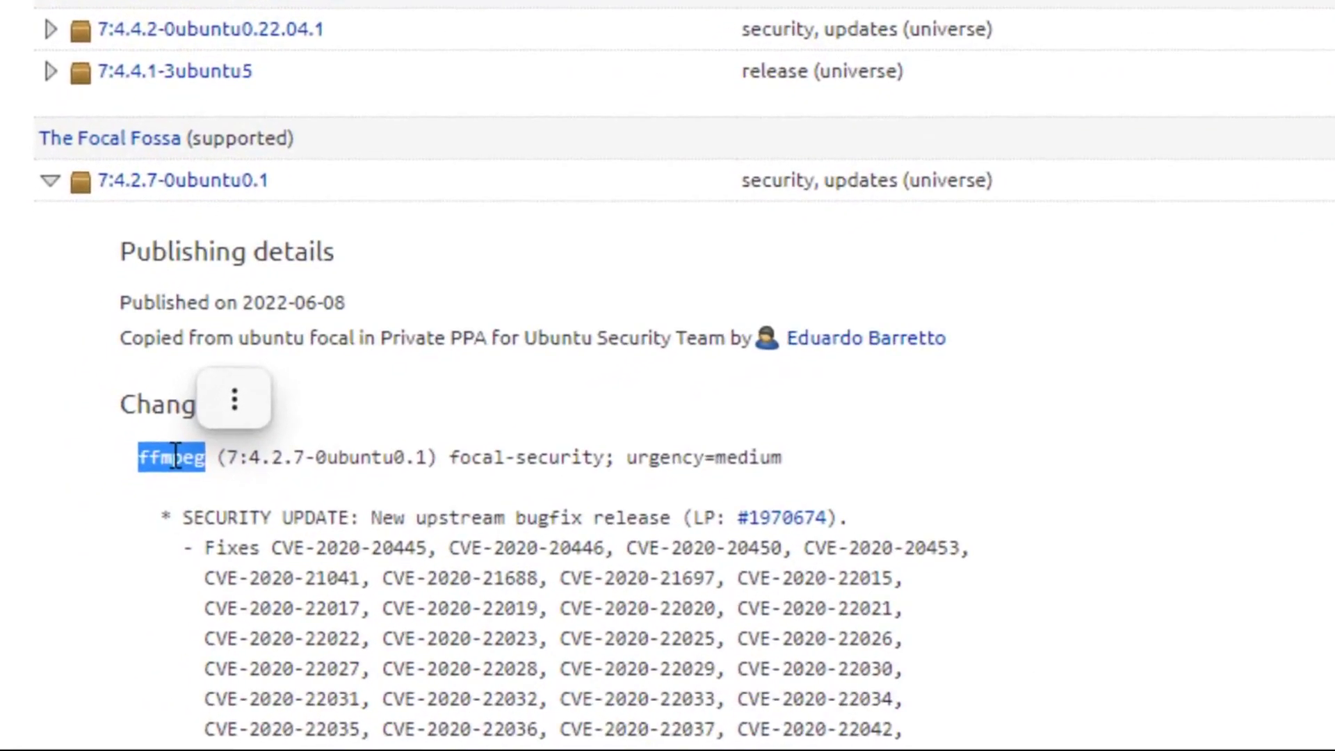
scroll(176, 455, "down", 10)
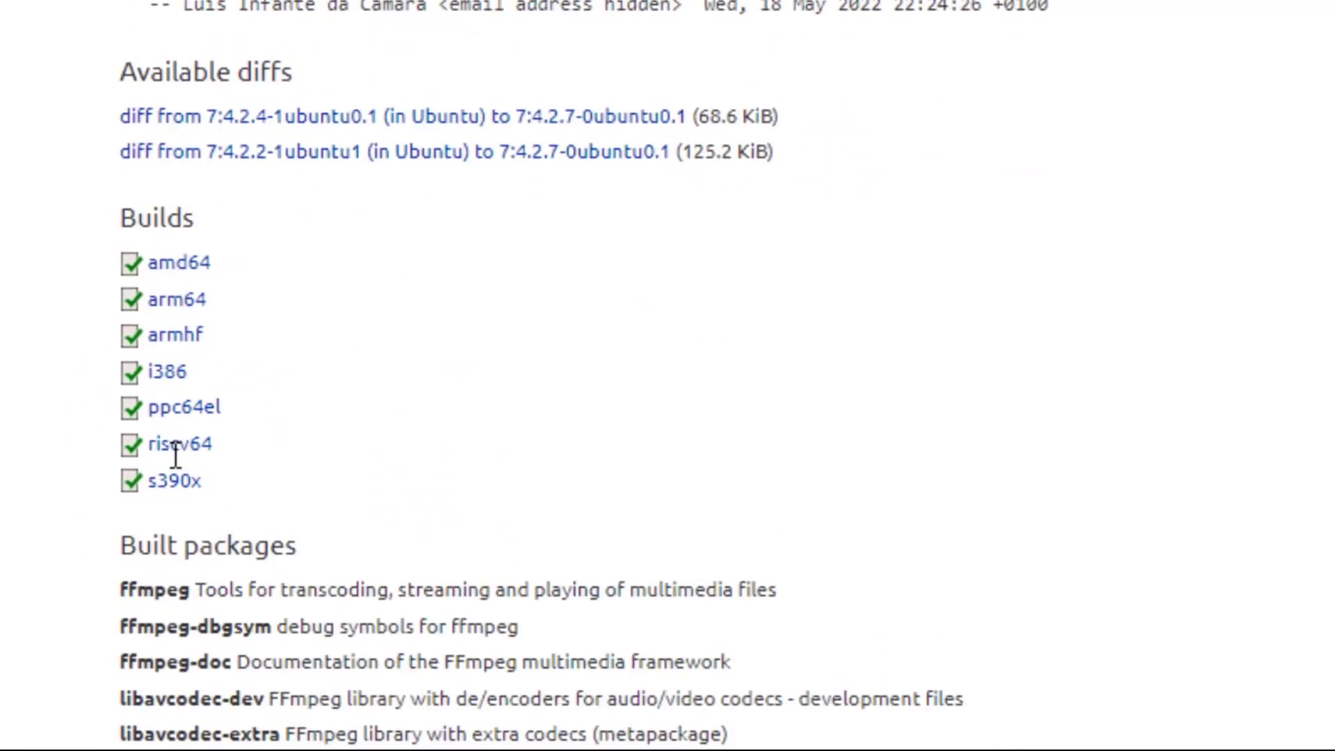
scroll(176, 455, "down", 6)
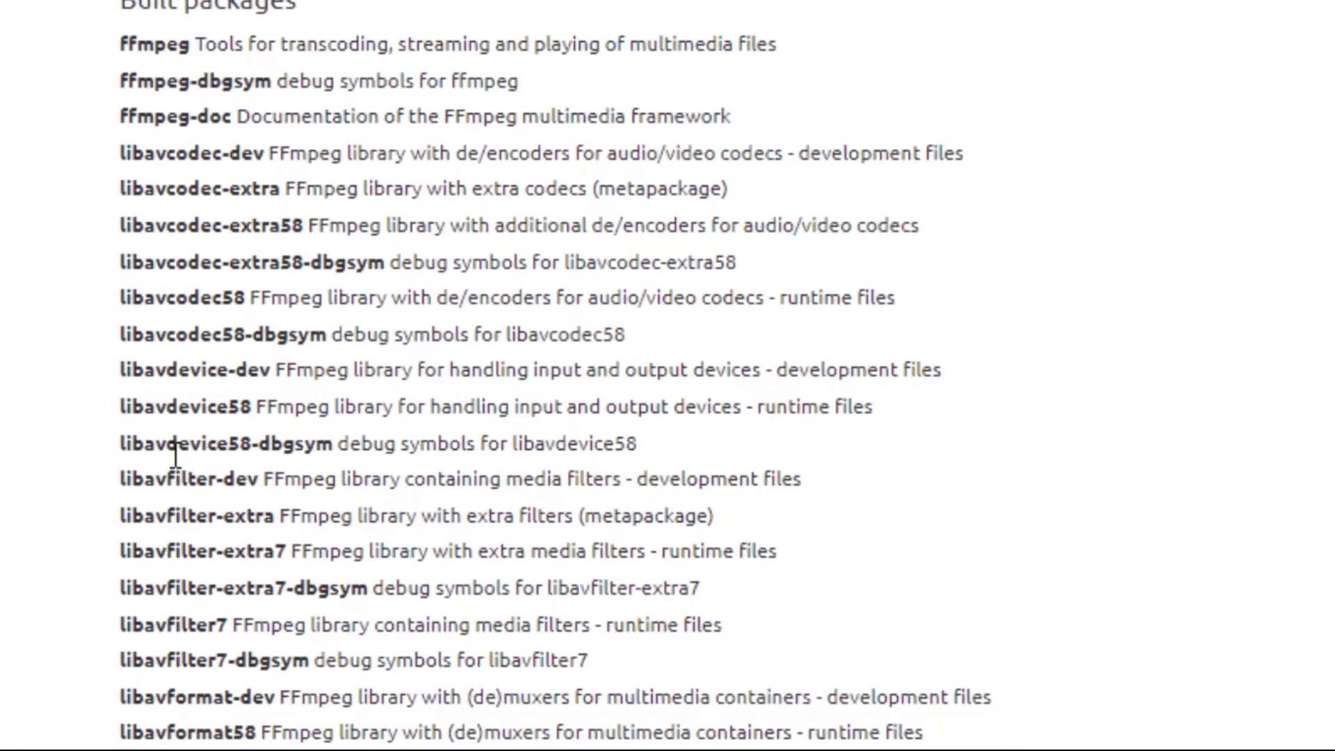
scroll(176, 455, "down", 20)
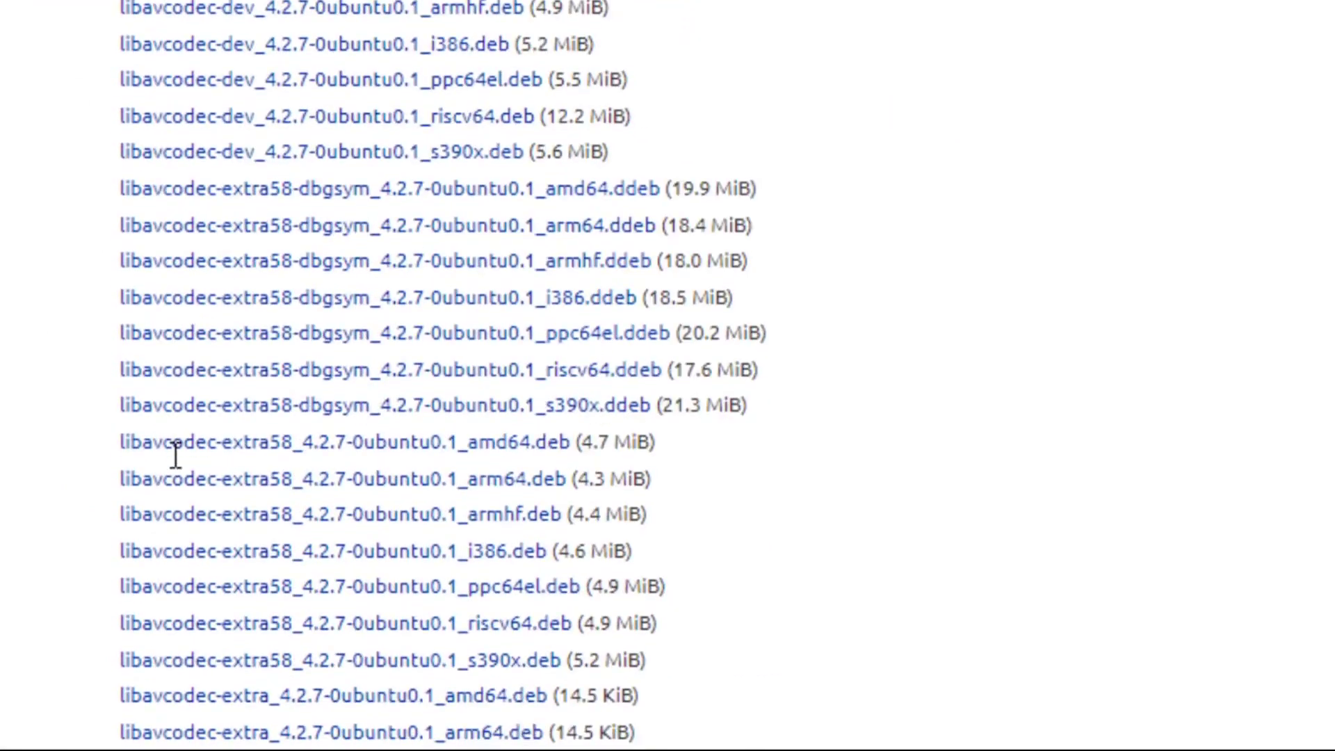
scroll(176, 456, "down", 20)
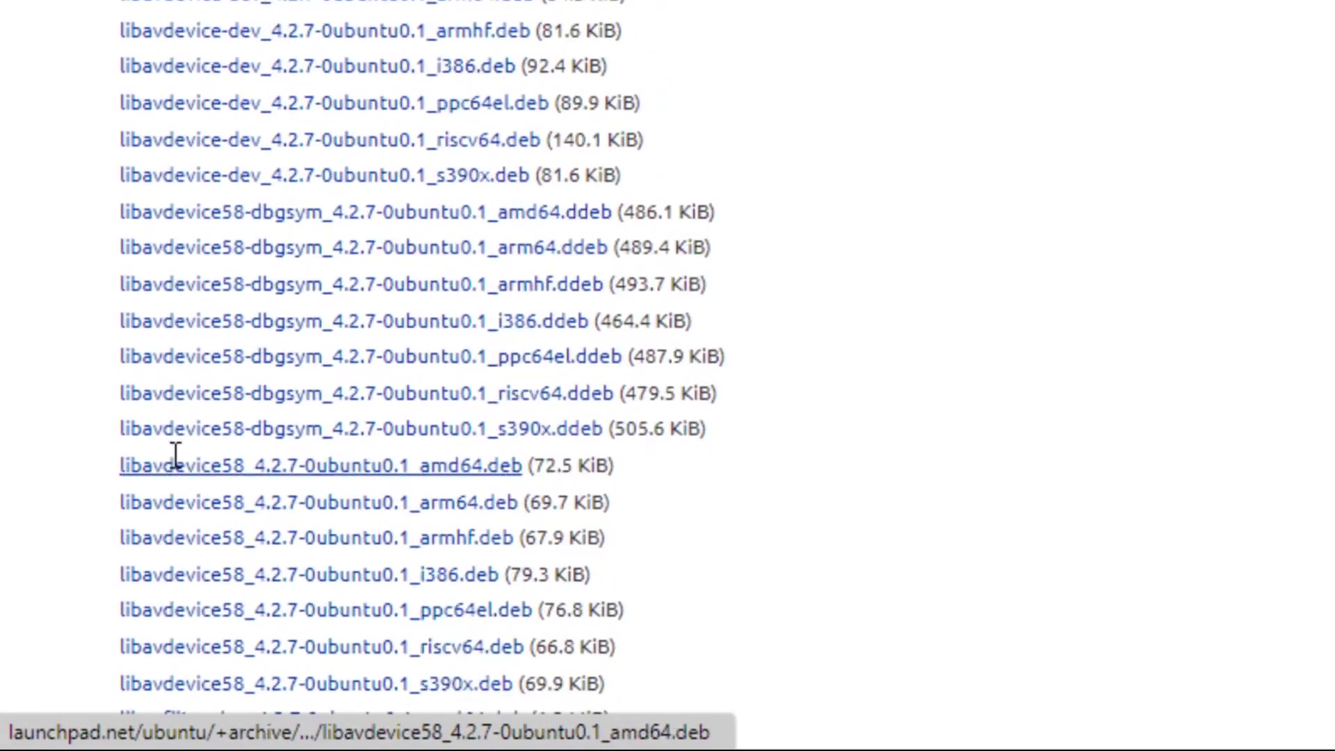
scroll(176, 456, "down", 19)
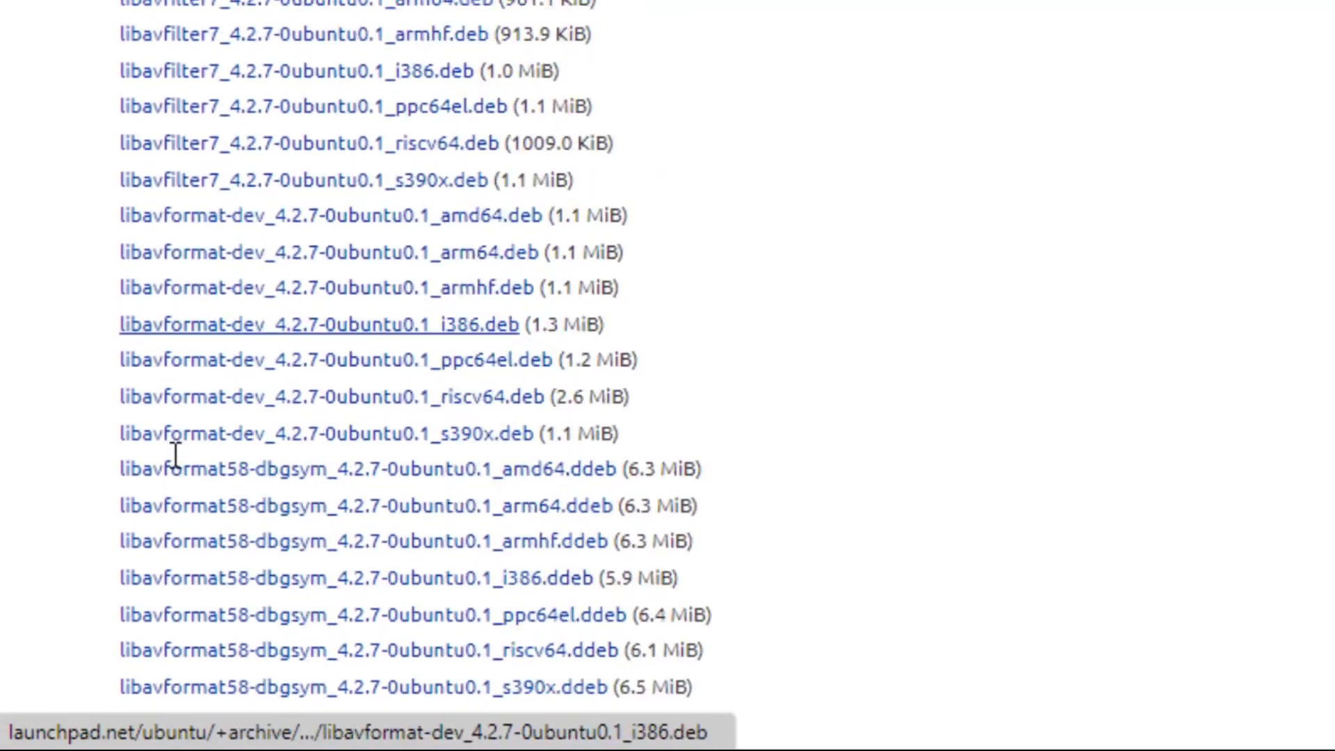
scroll(176, 456, "down", 15)
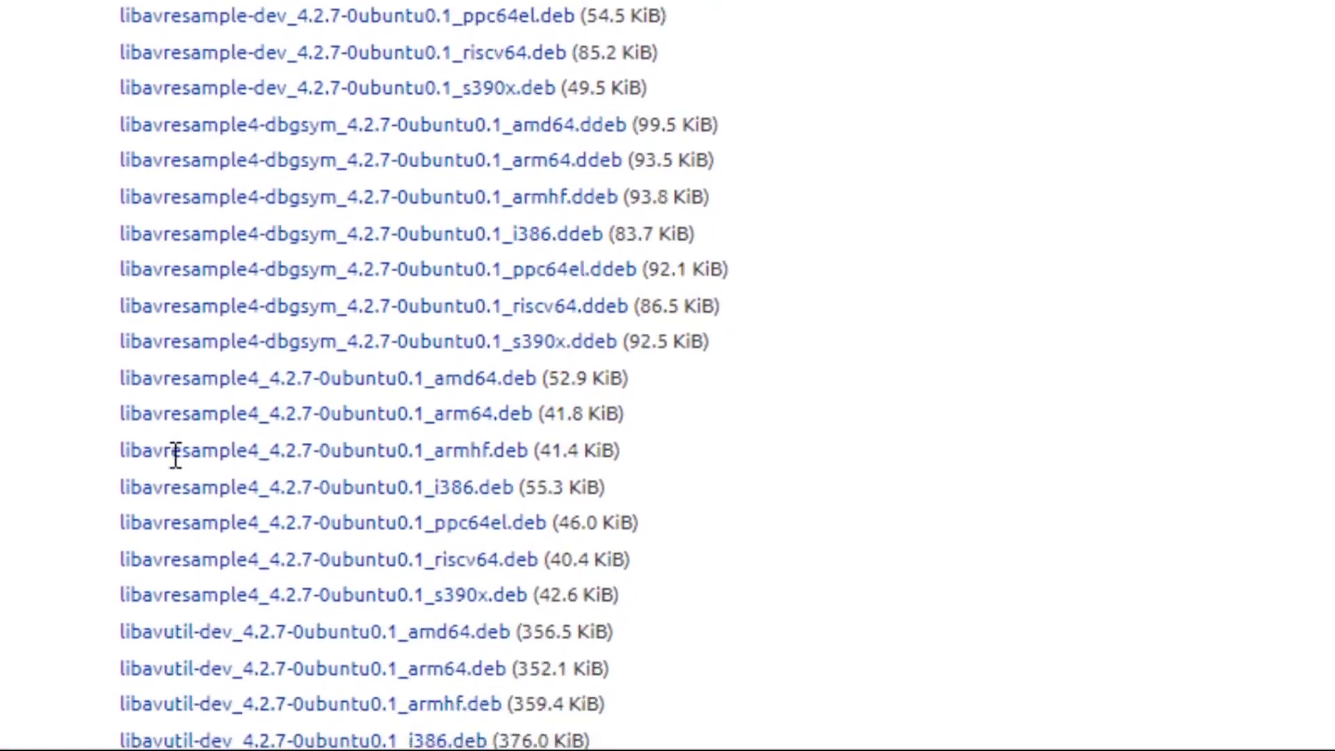
scroll(176, 456, "down", 12)
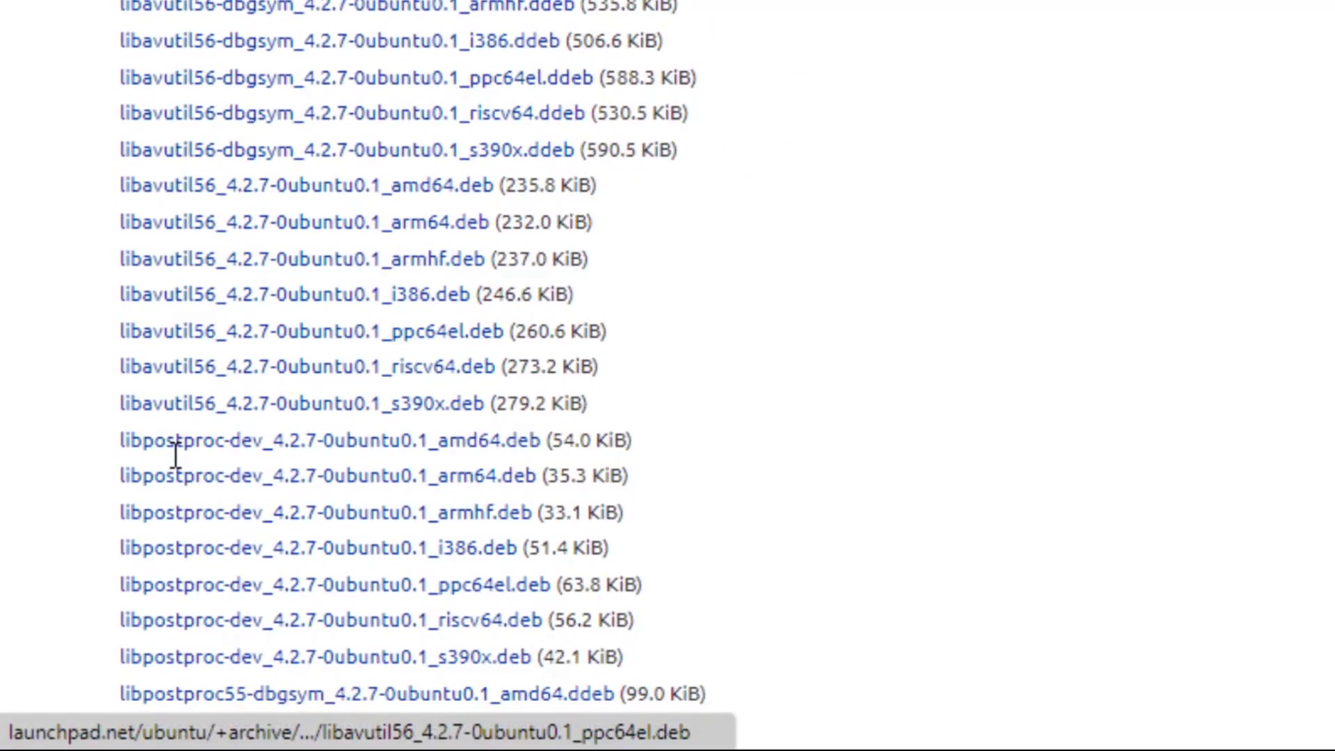
scroll(175, 455, "down", 20)
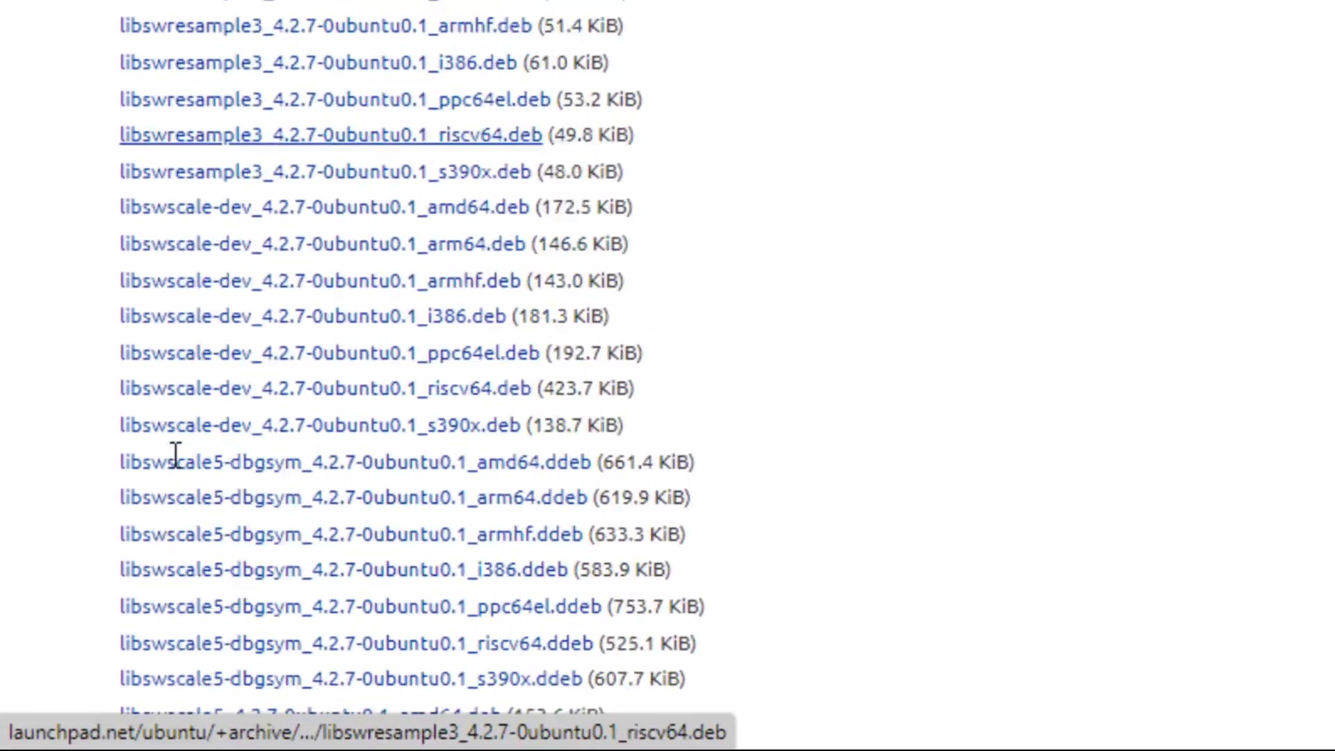
scroll(176, 455, "up", 20)
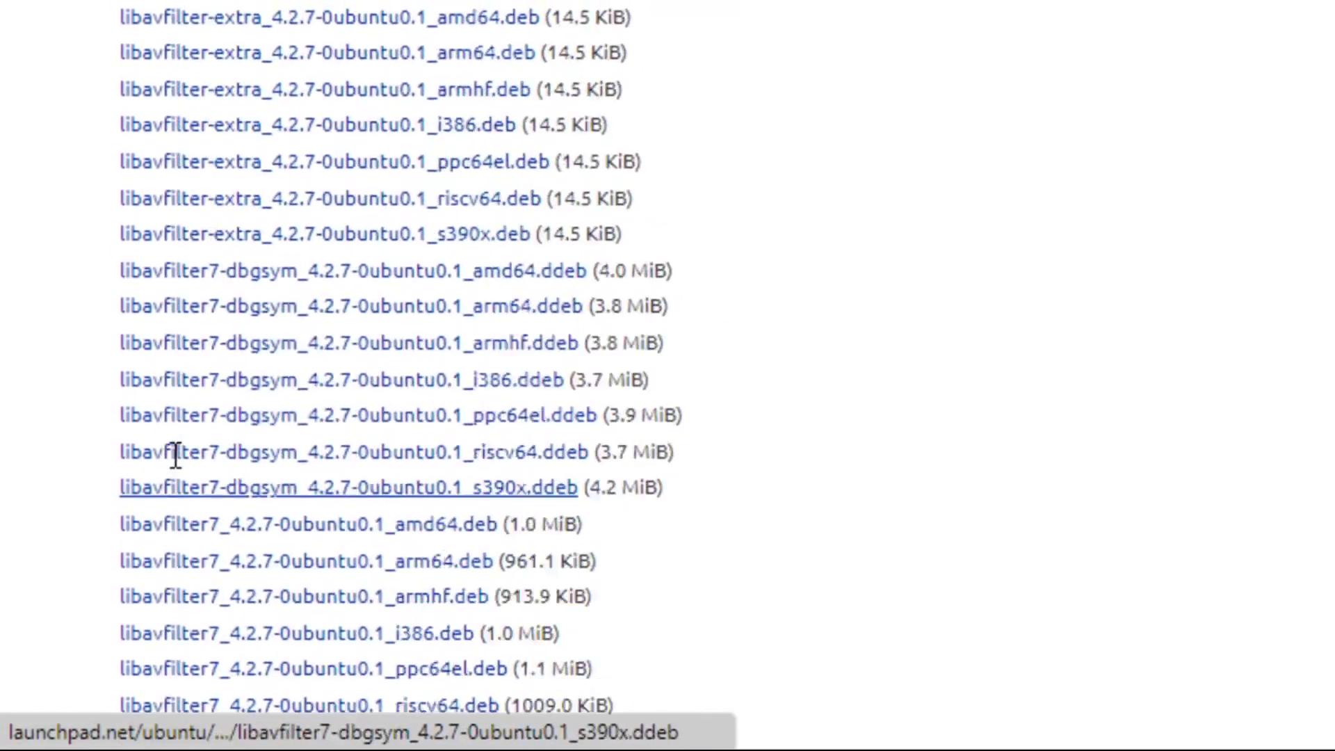
scroll(176, 455, "up", 20)
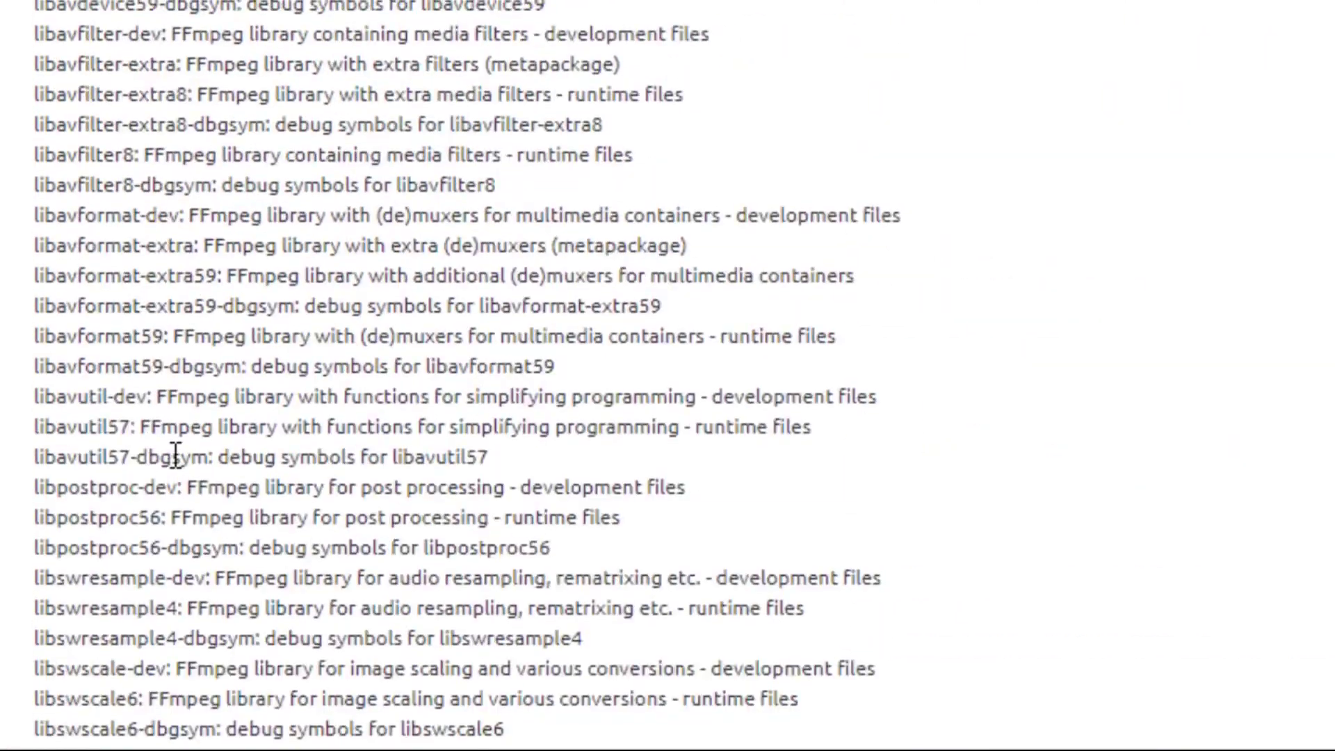
scroll(176, 455, "down", 20)
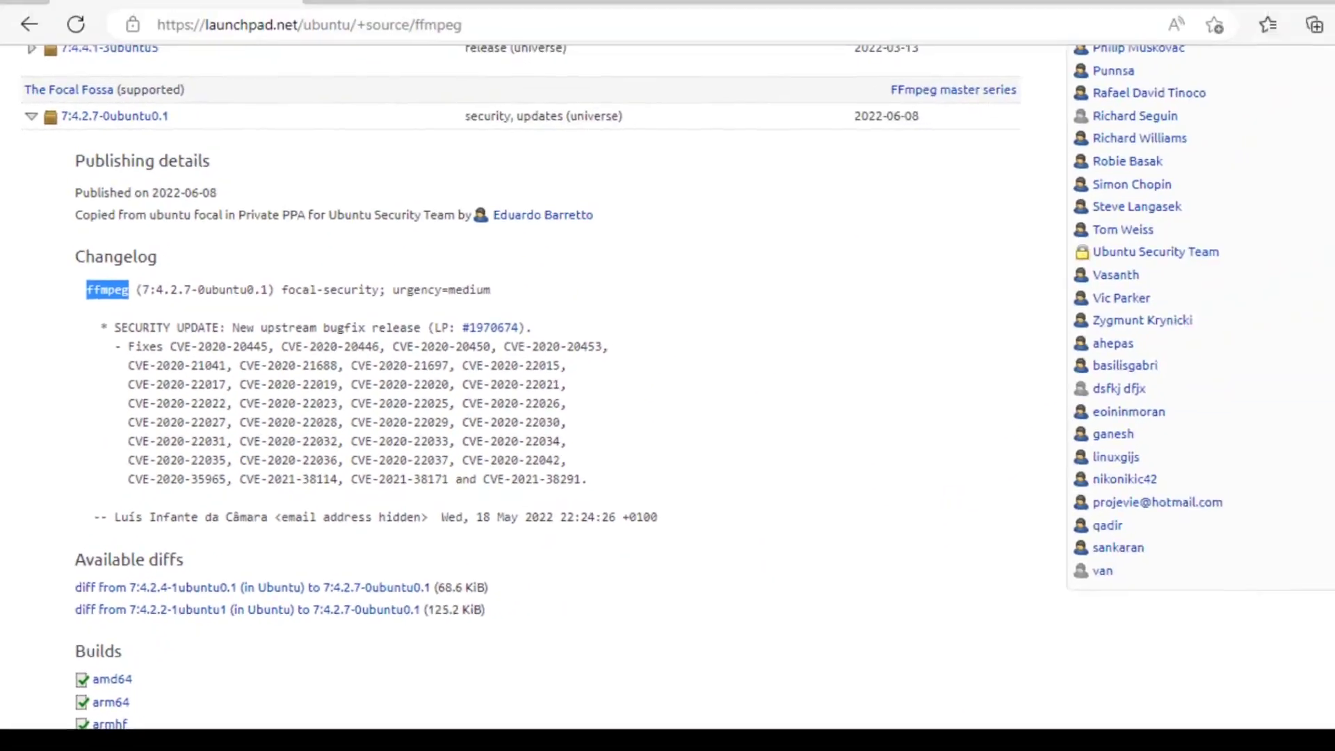
key("alt+Tab")
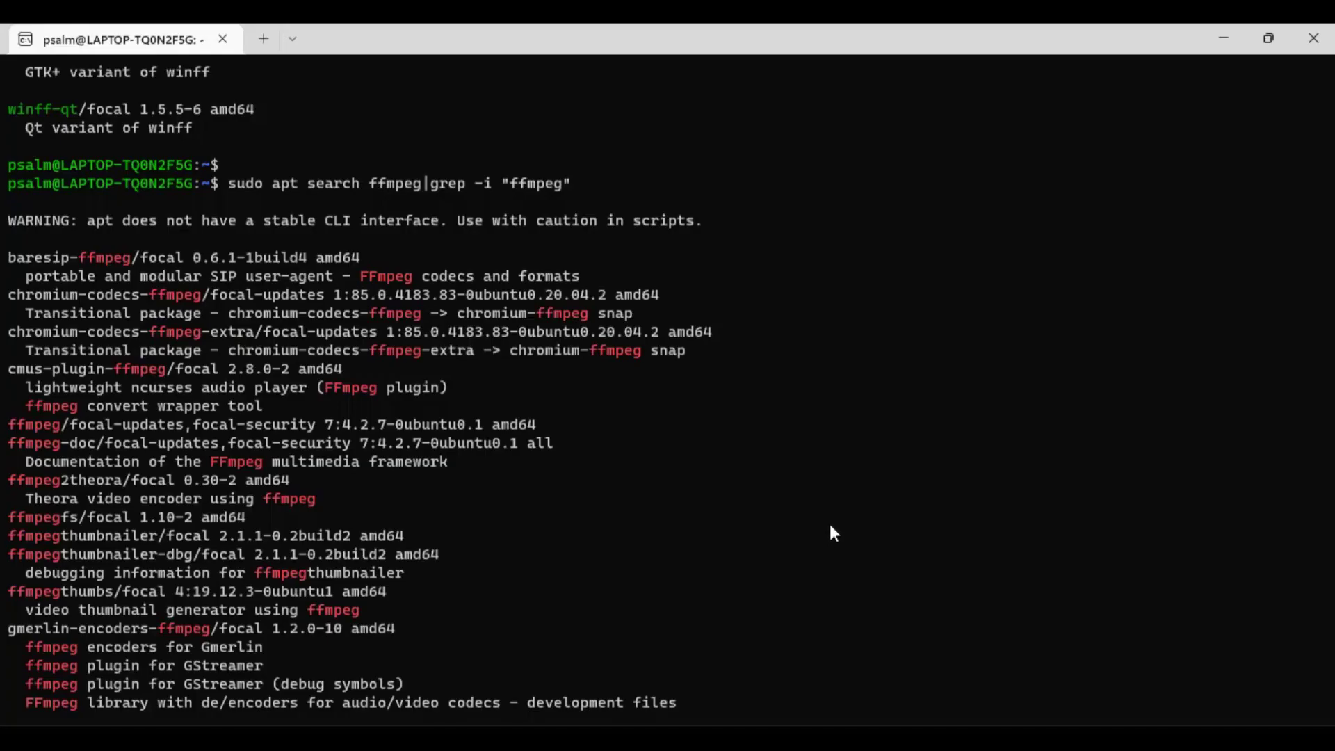
- Clear the terminal and start the FFmpeg installation with sudo apt-get install ffmpeg
key("ctrl+l")
type("sudo ap")
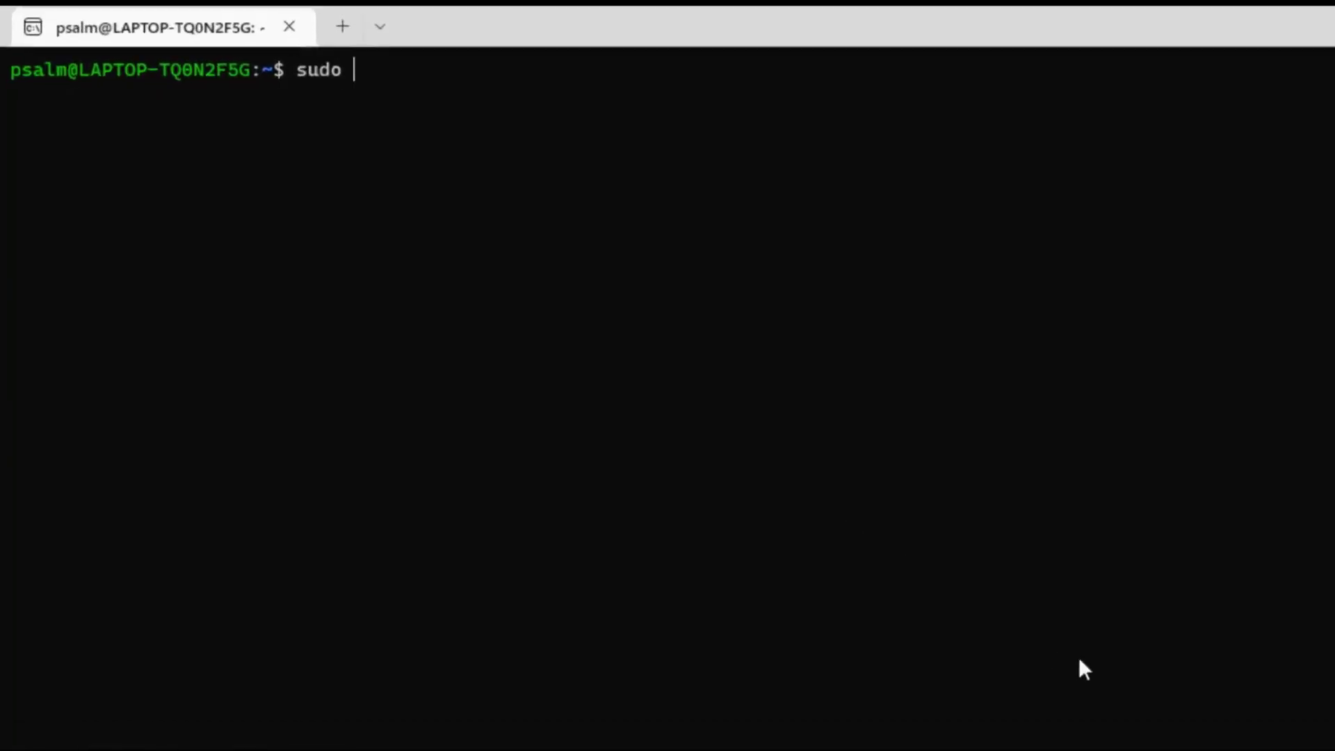
type("t-get install ")
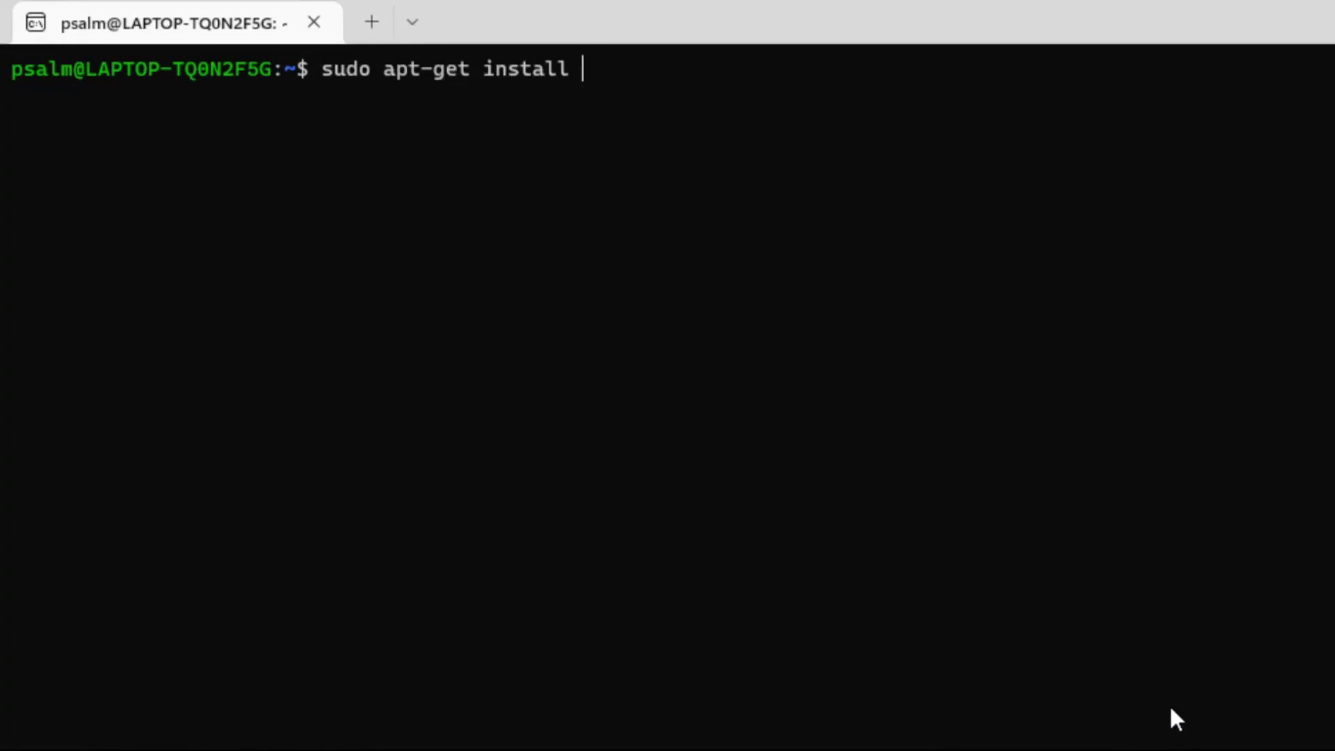
type("ffmpeg")
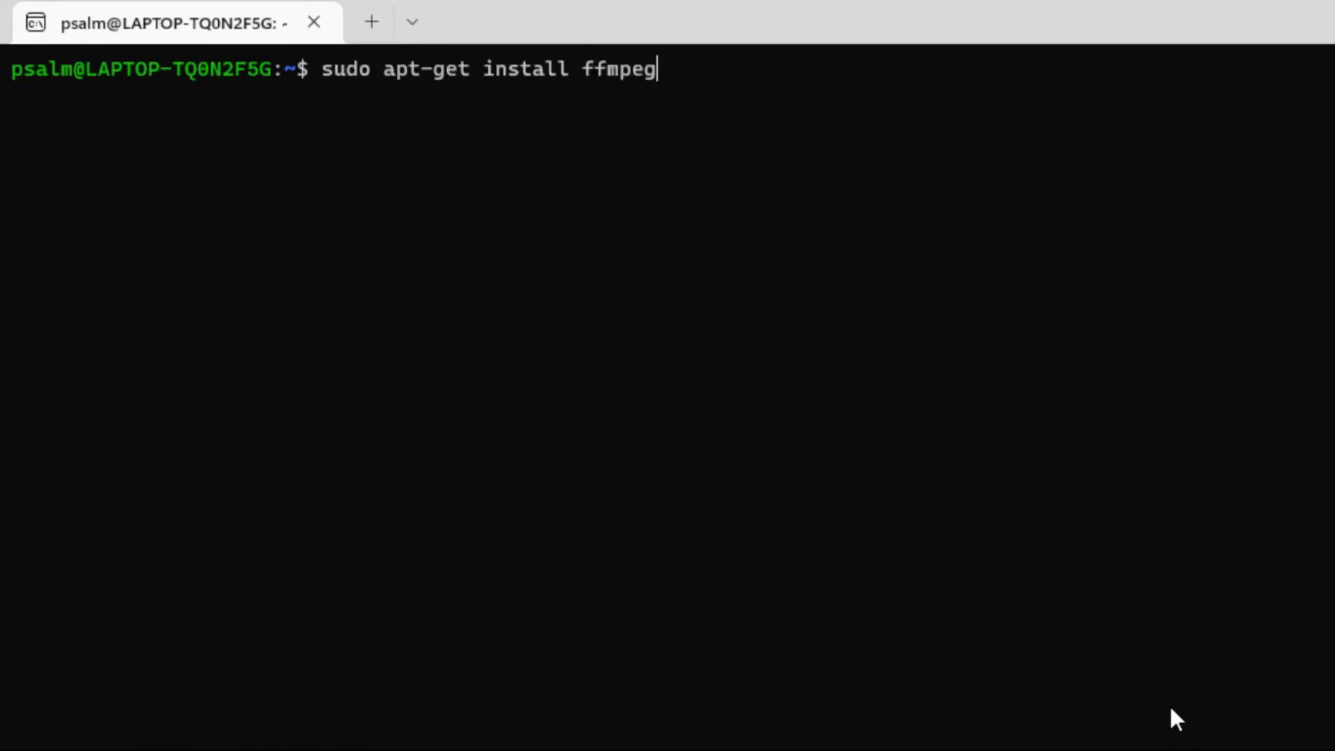
key("Return")
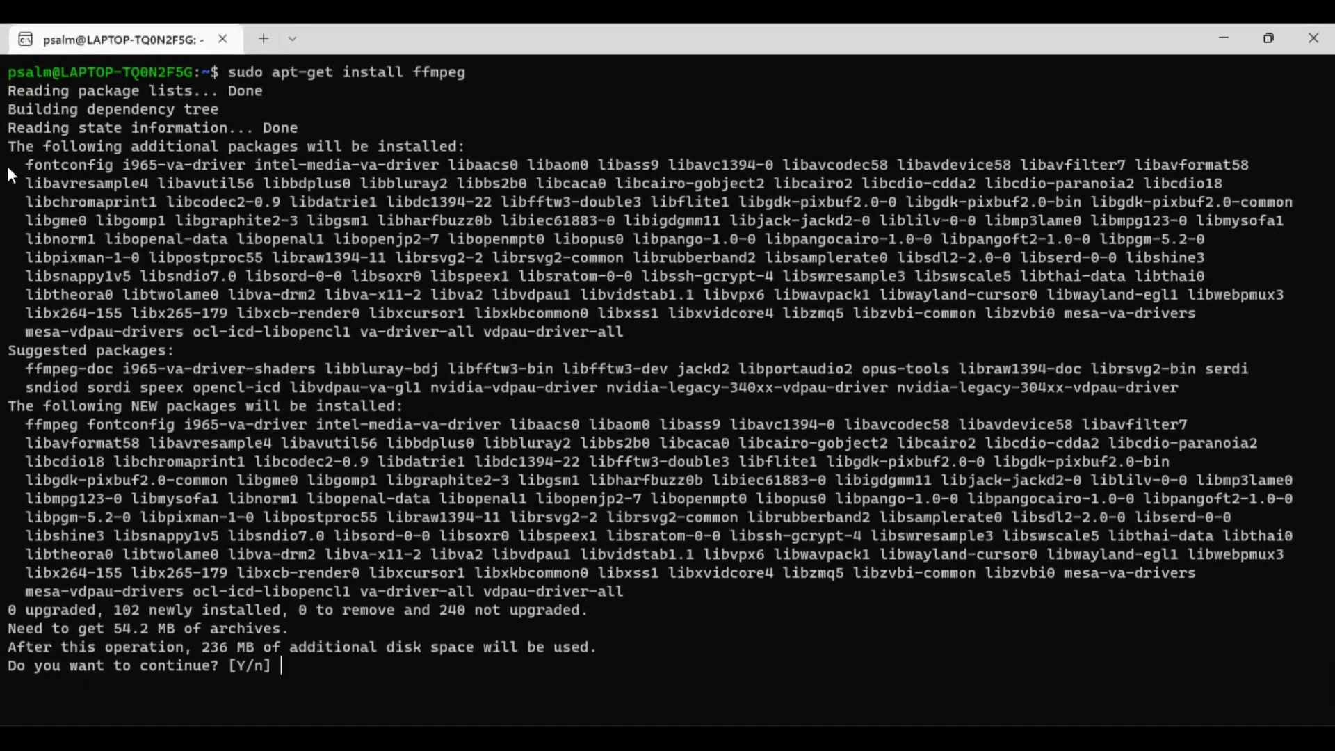
- Highlight the listed additional and new packages, clear the selection, and confirm the installation with Y
left_click_drag(10, 167, 504, 551)
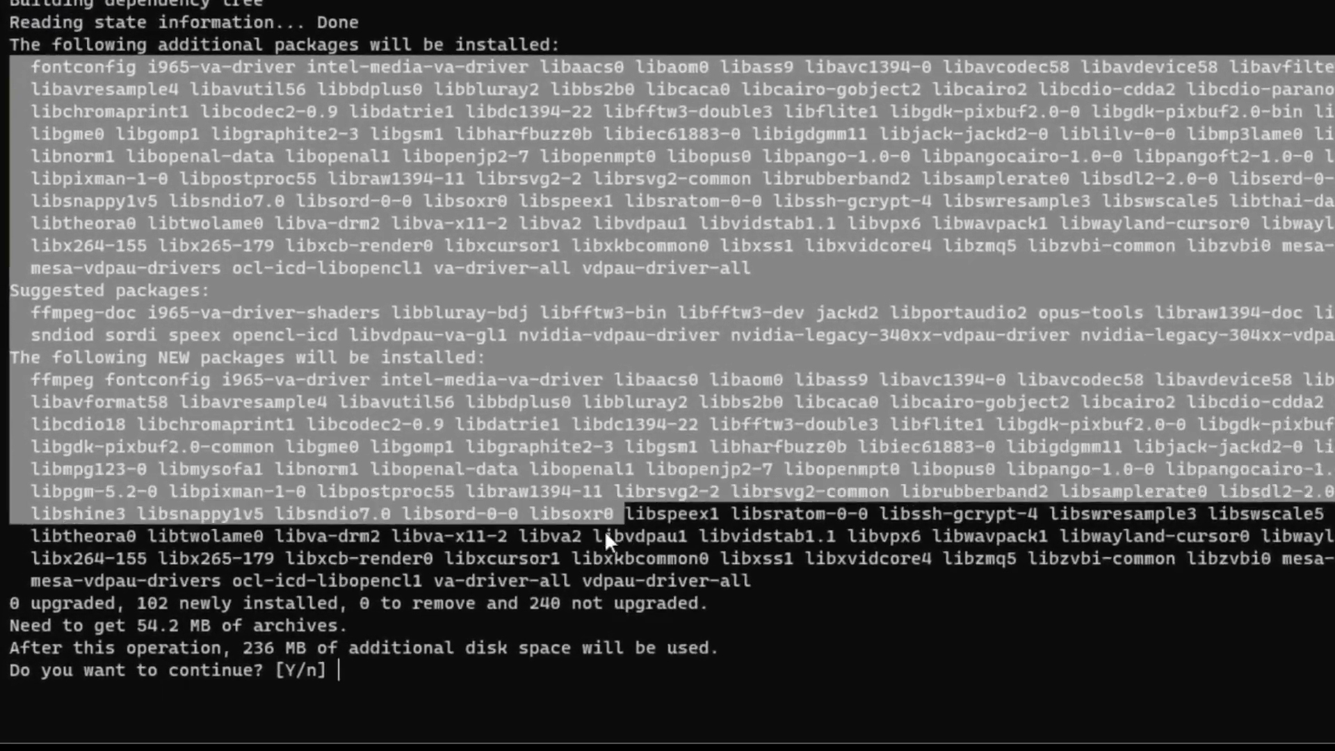
left_click_drag(603, 530, 607, 483)
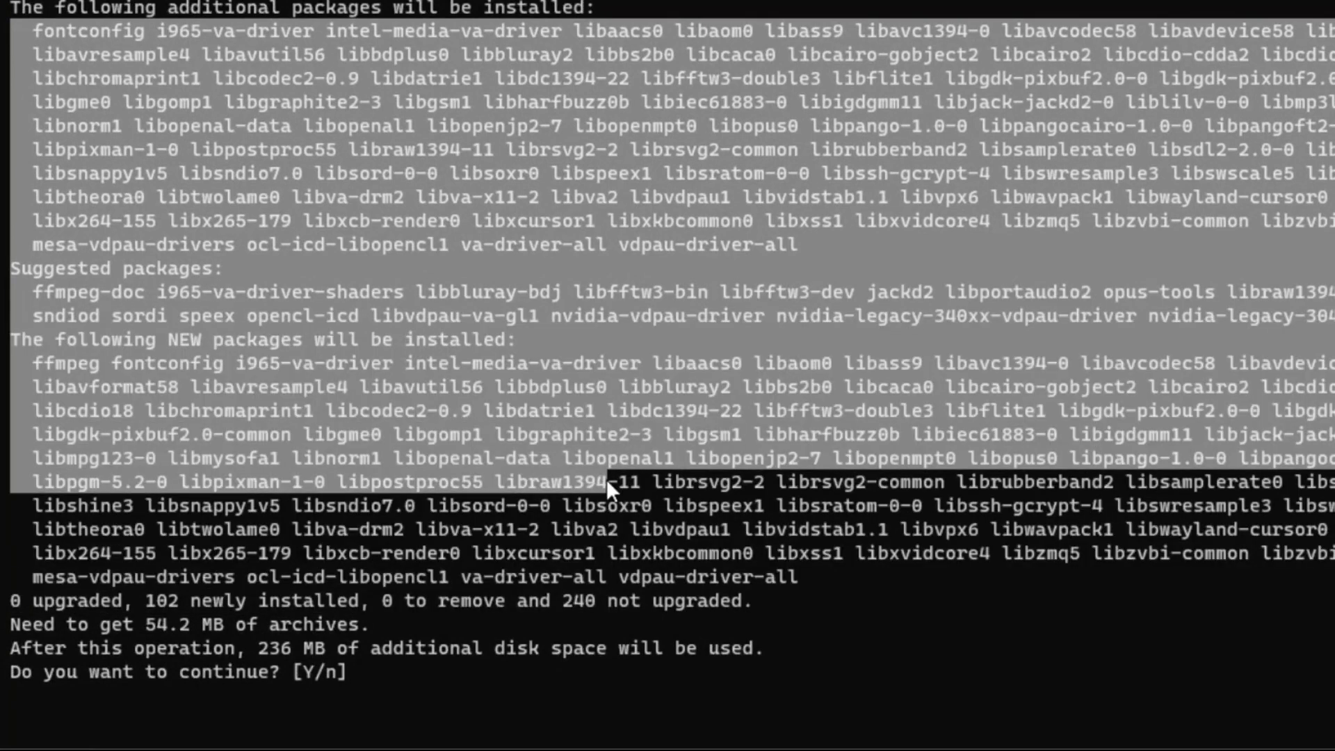
right_click(461, 399)
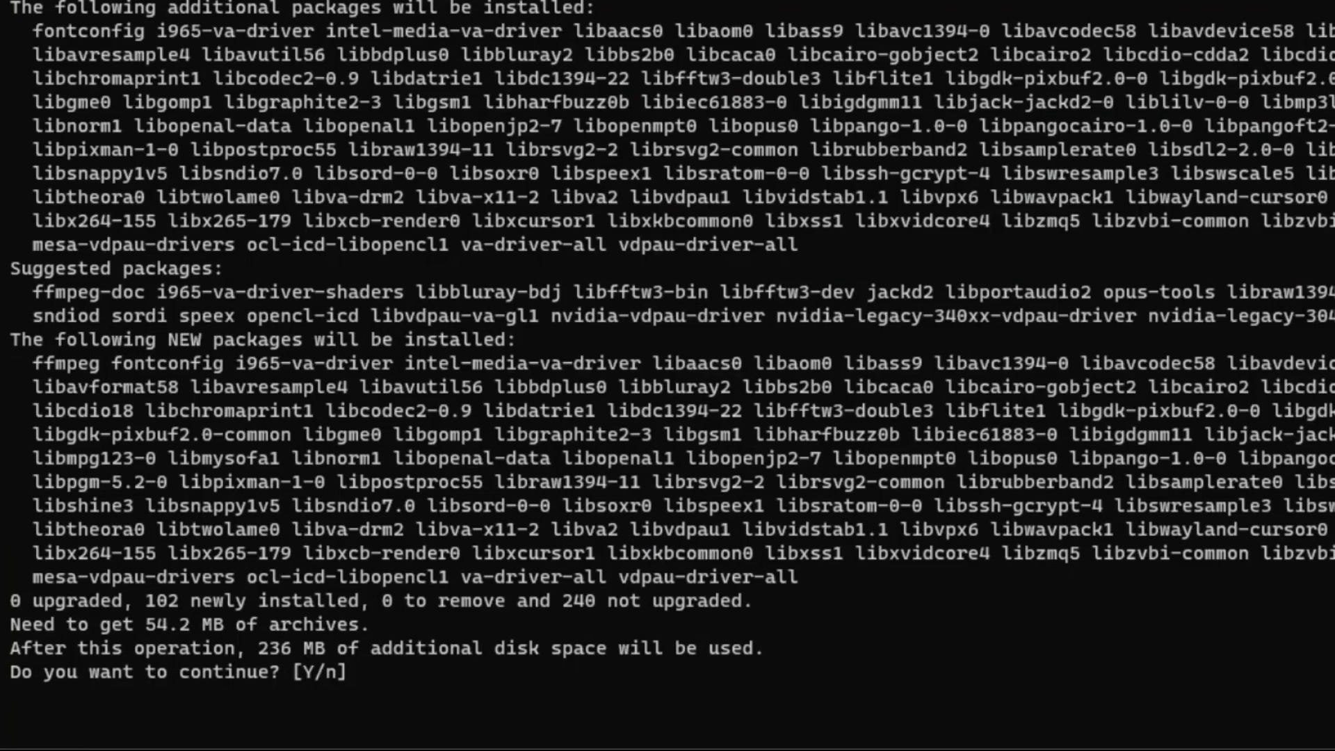
type("Y")
key("Return")
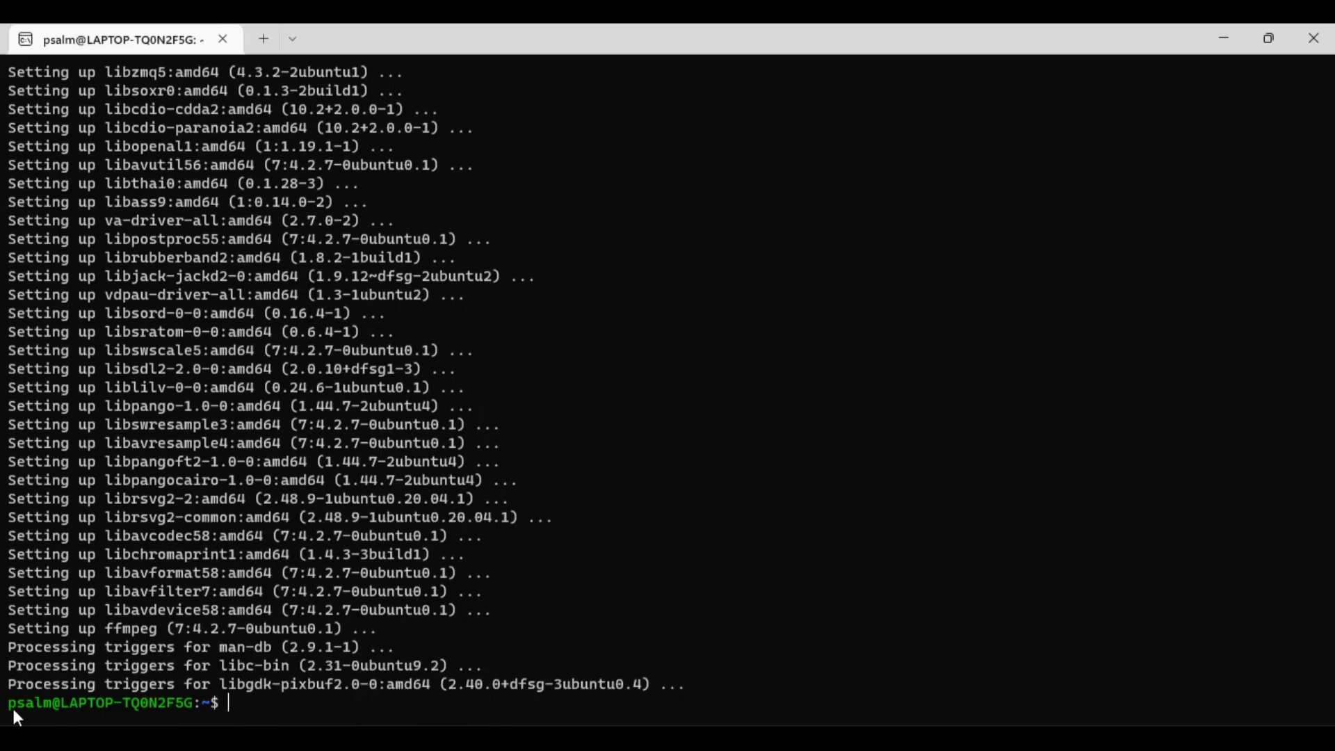
- Clear the terminal, locate the installed binary with which ffmpeg, and highlight the returned path
key("ctrl+l")
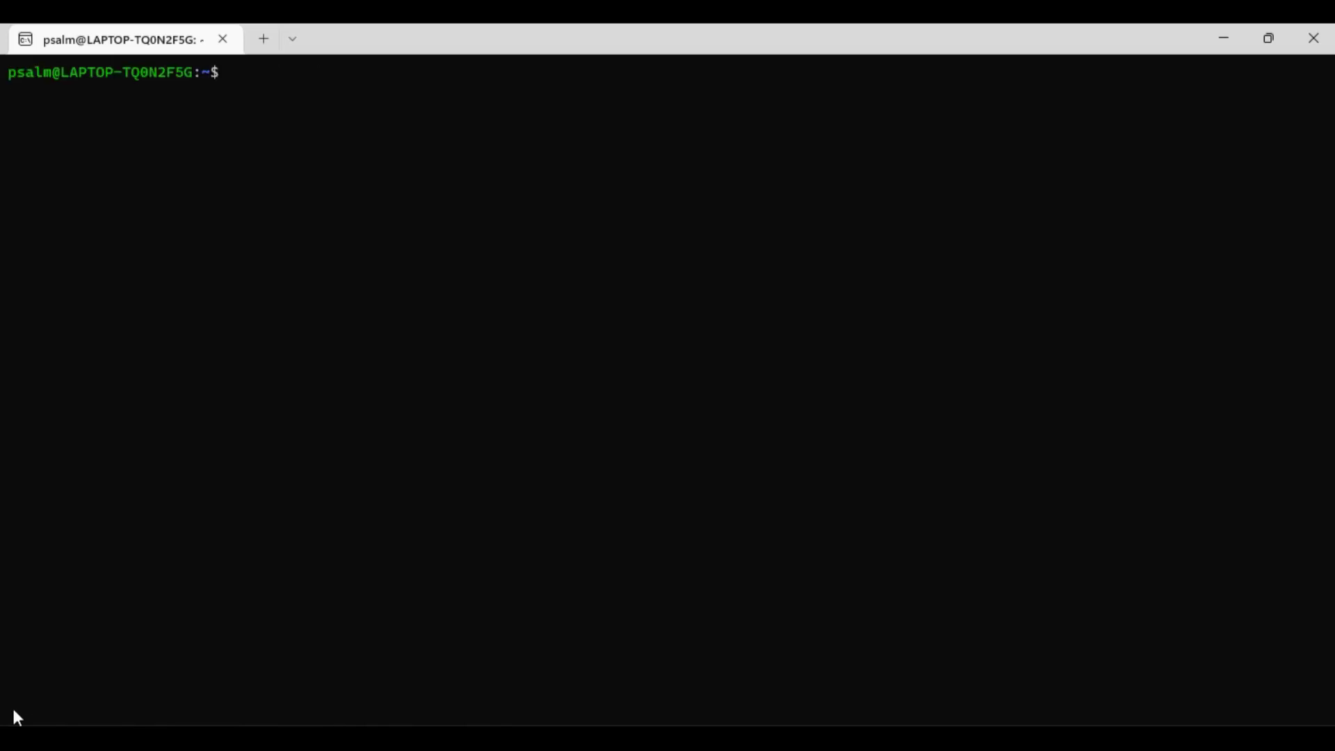
type("which f")
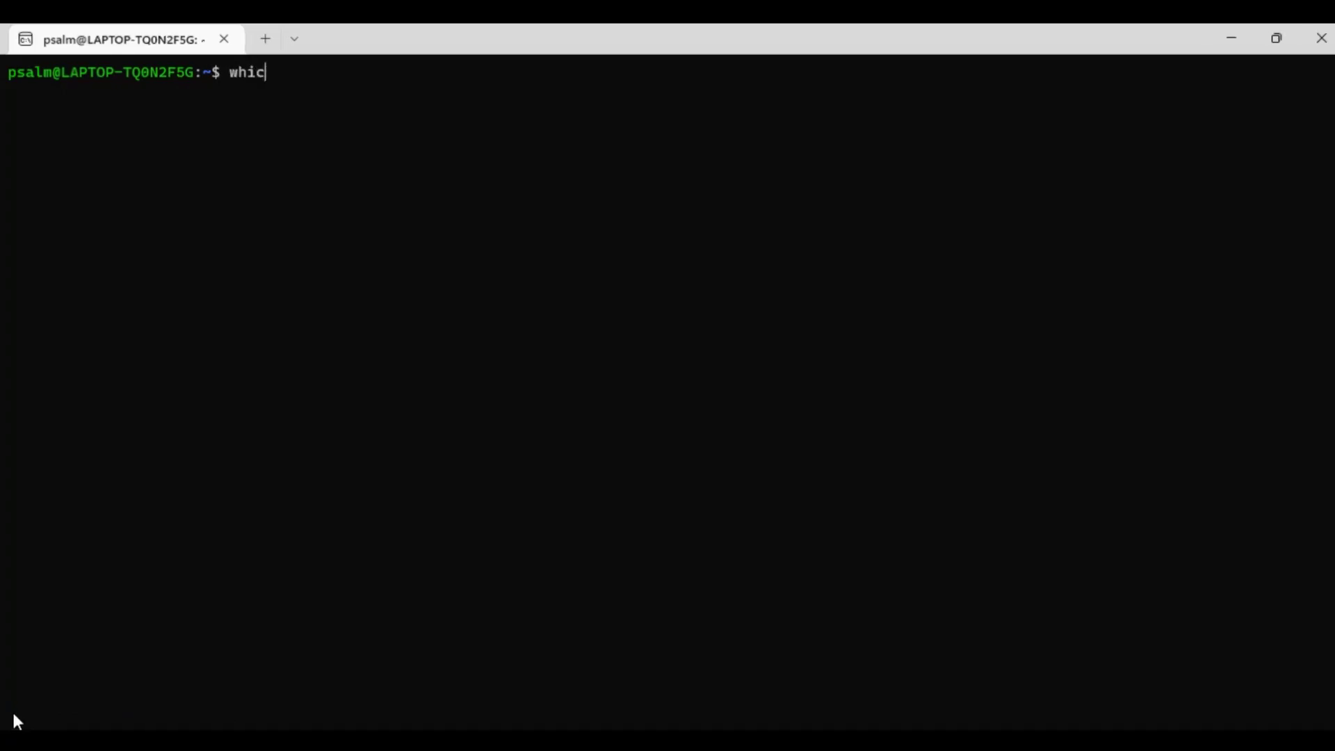
type("fm")
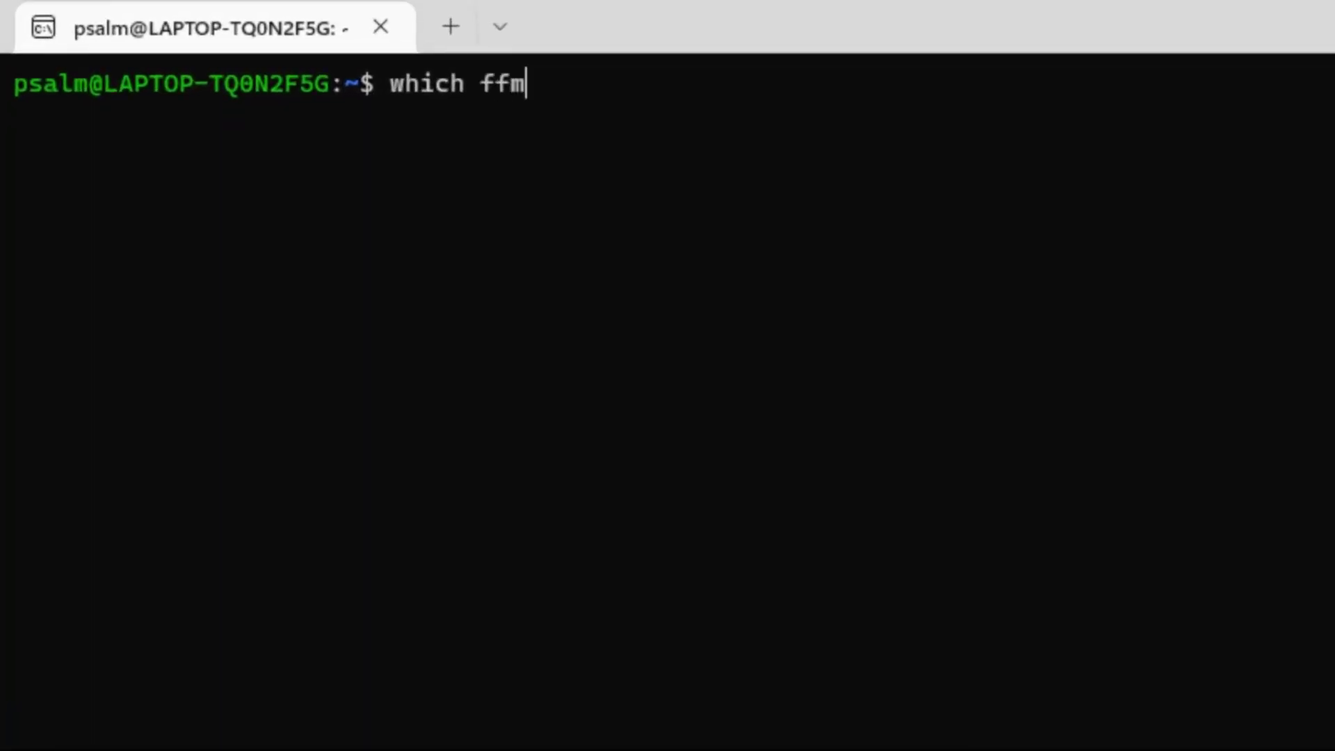
type("peg")
key("Return")
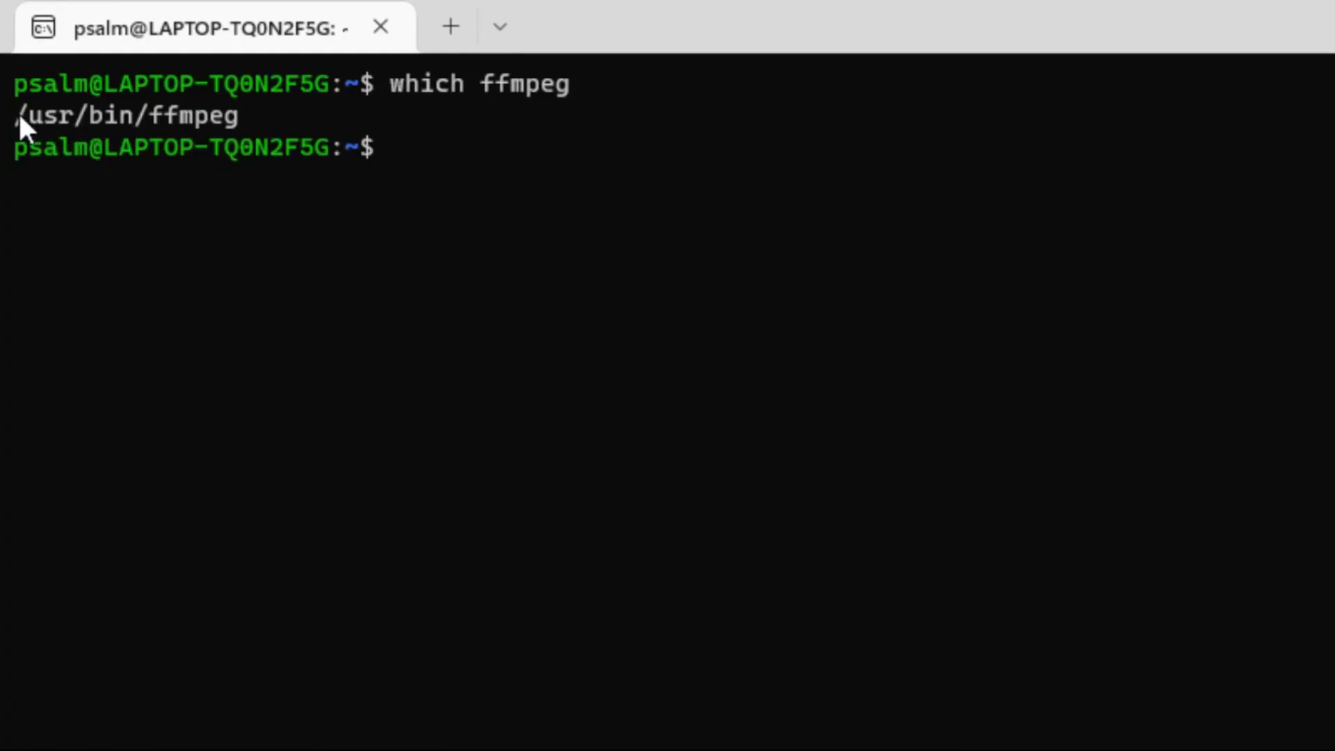
left_click_drag(18, 117, 204, 112)
triple_click(248, 110)
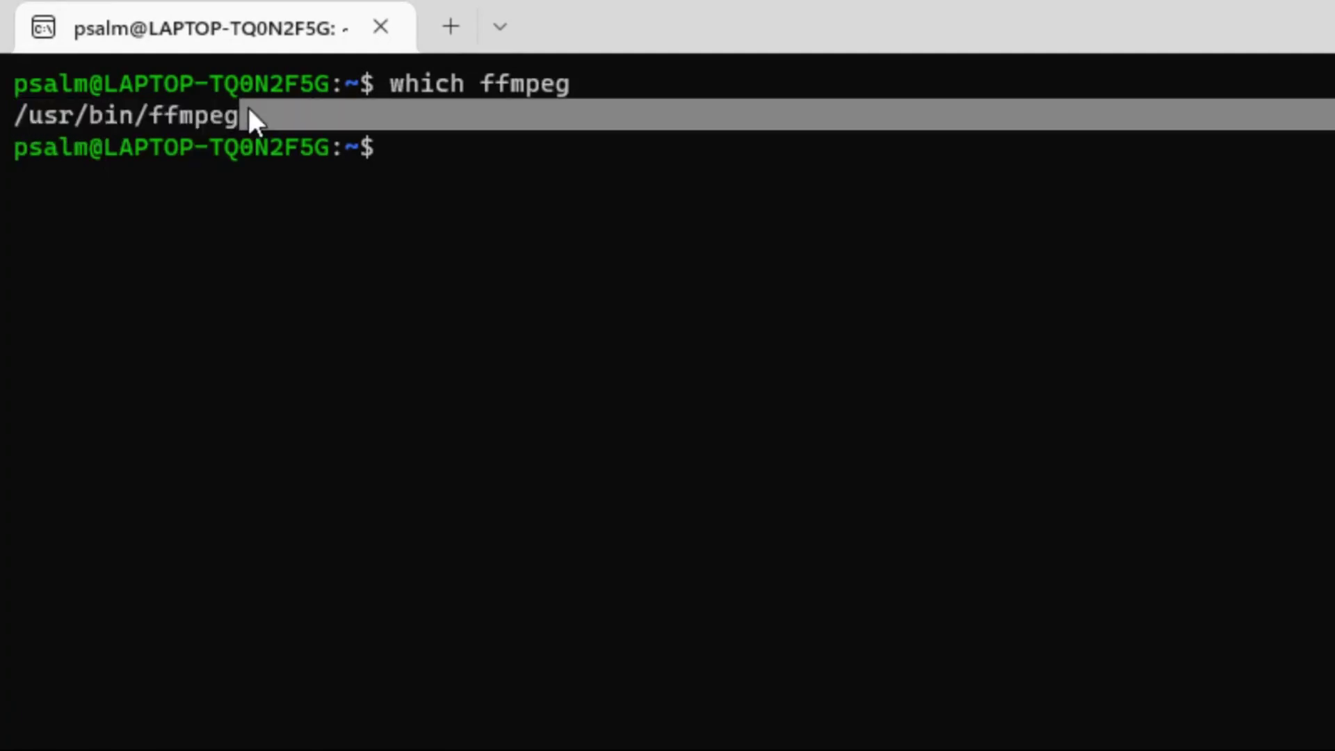
right_click(1, 102)
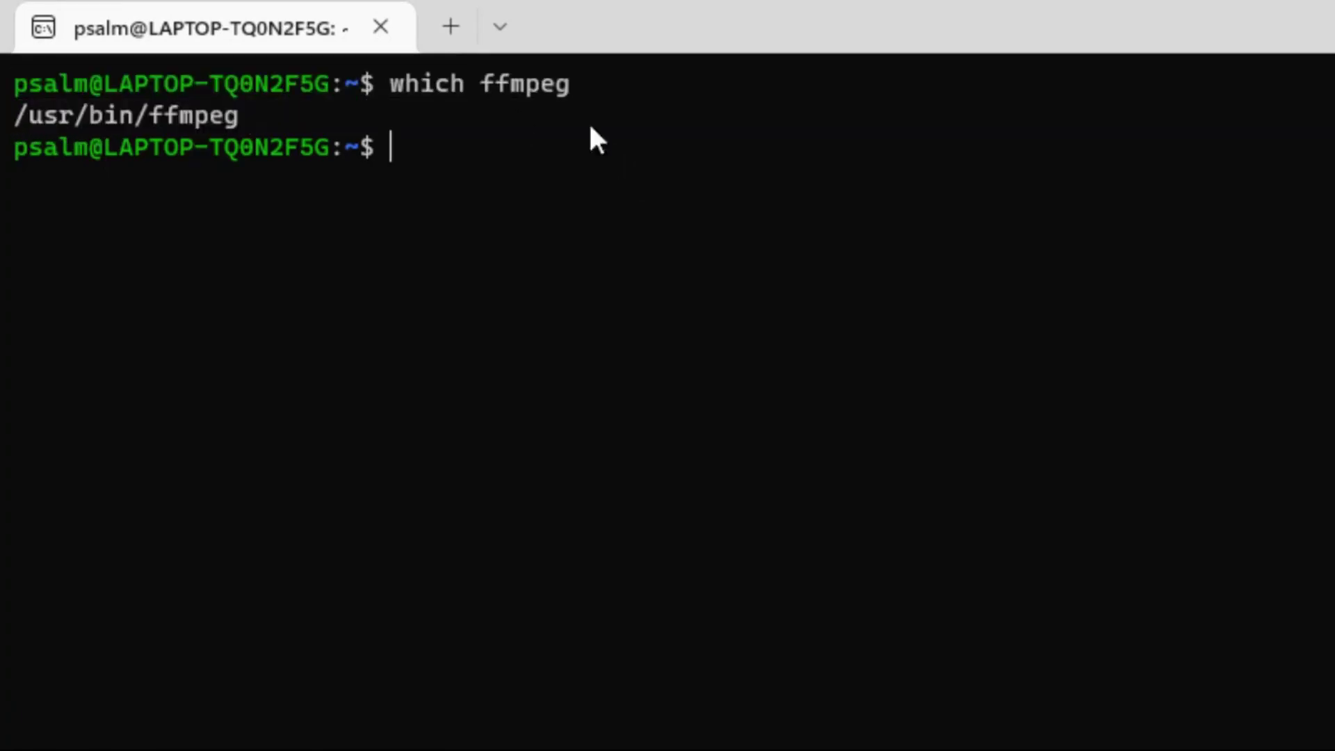
- Run ffmpeg without arguments and highlight the version number in its output
type("ffmpeg")
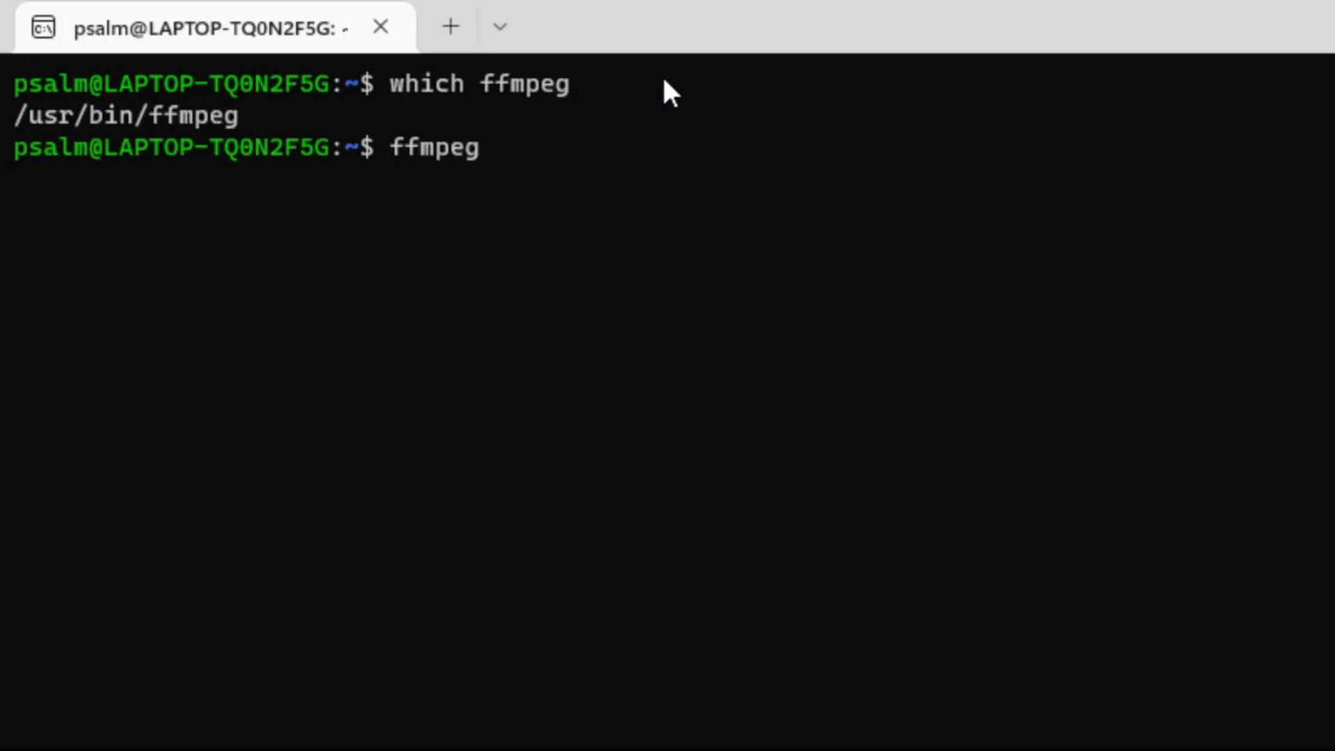
key("Return")
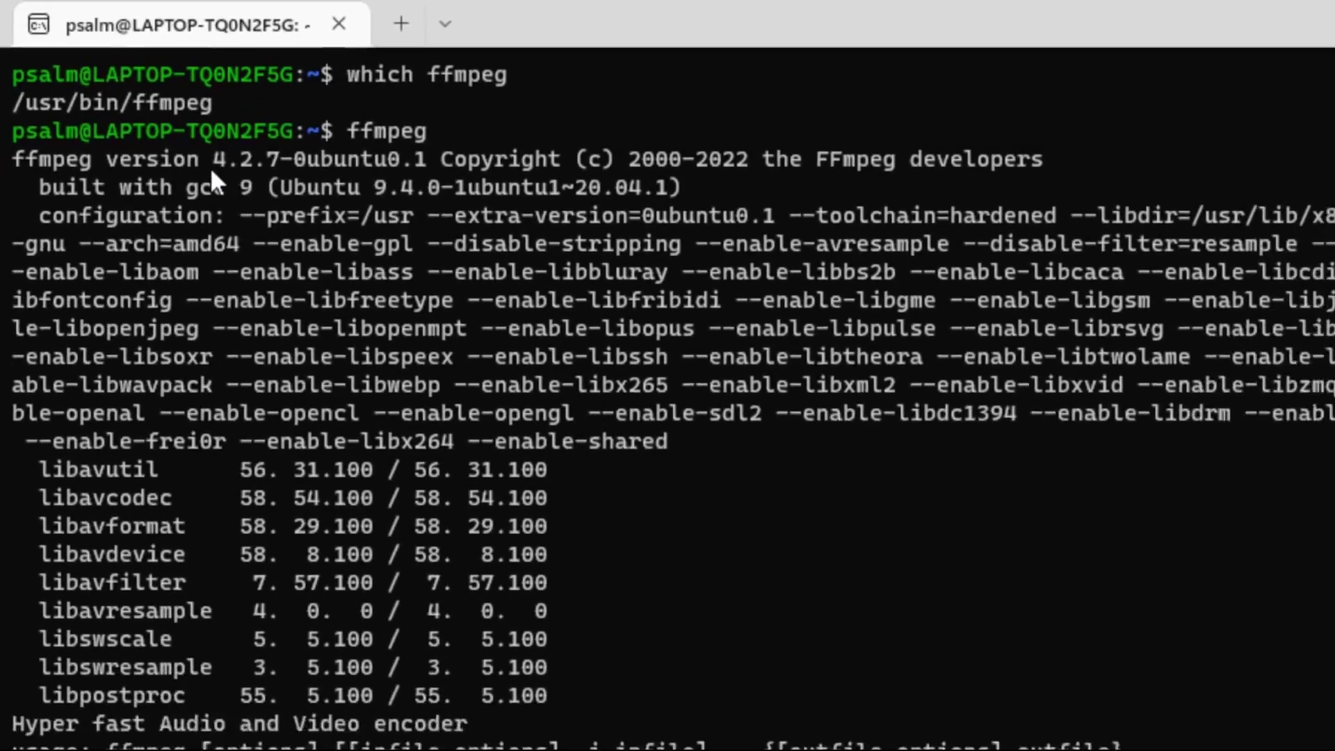
left_click_drag(225, 179, 459, 187)
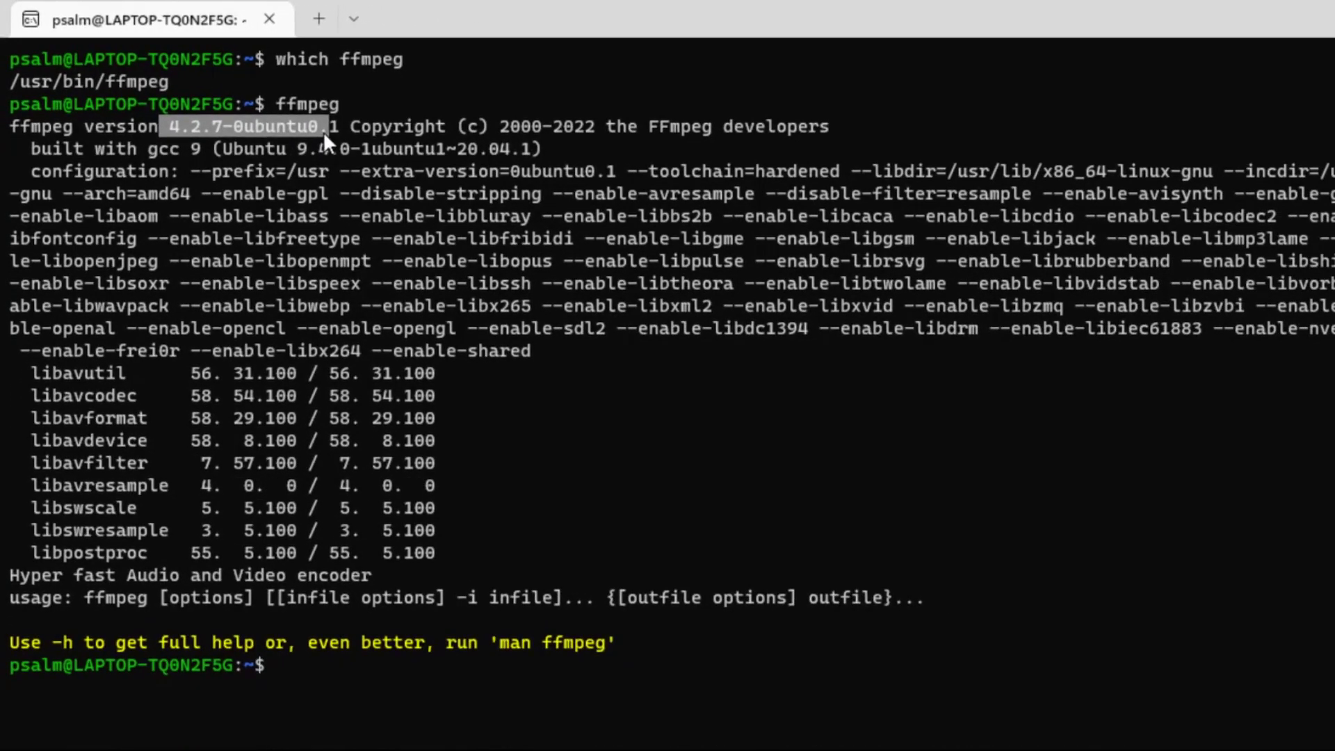
- Compare the terminal's FFmpeg version with the Focal Fossa changelog entry on Launchpad, highlighting both, and return to the Ubuntu terminal and clear it
key("alt+Tab")
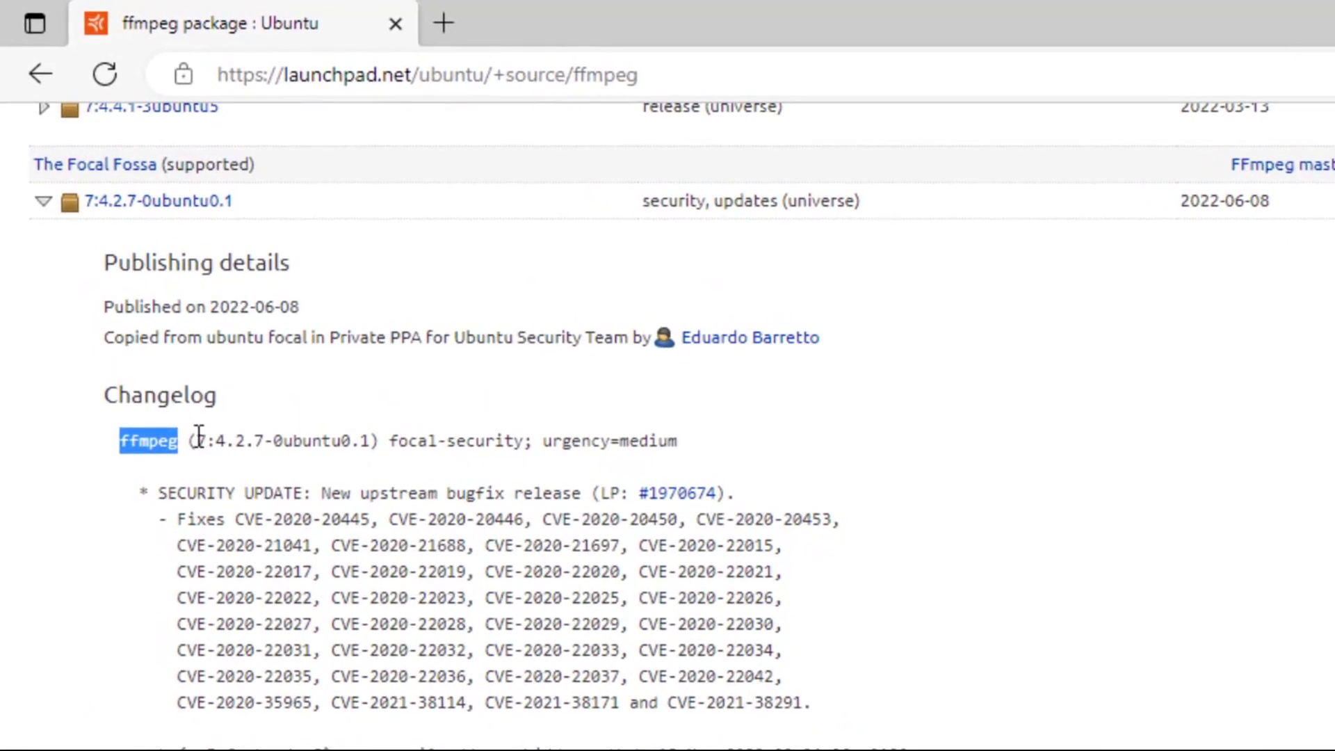
left_click_drag(198, 439, 387, 440)
key("alt+Tab")
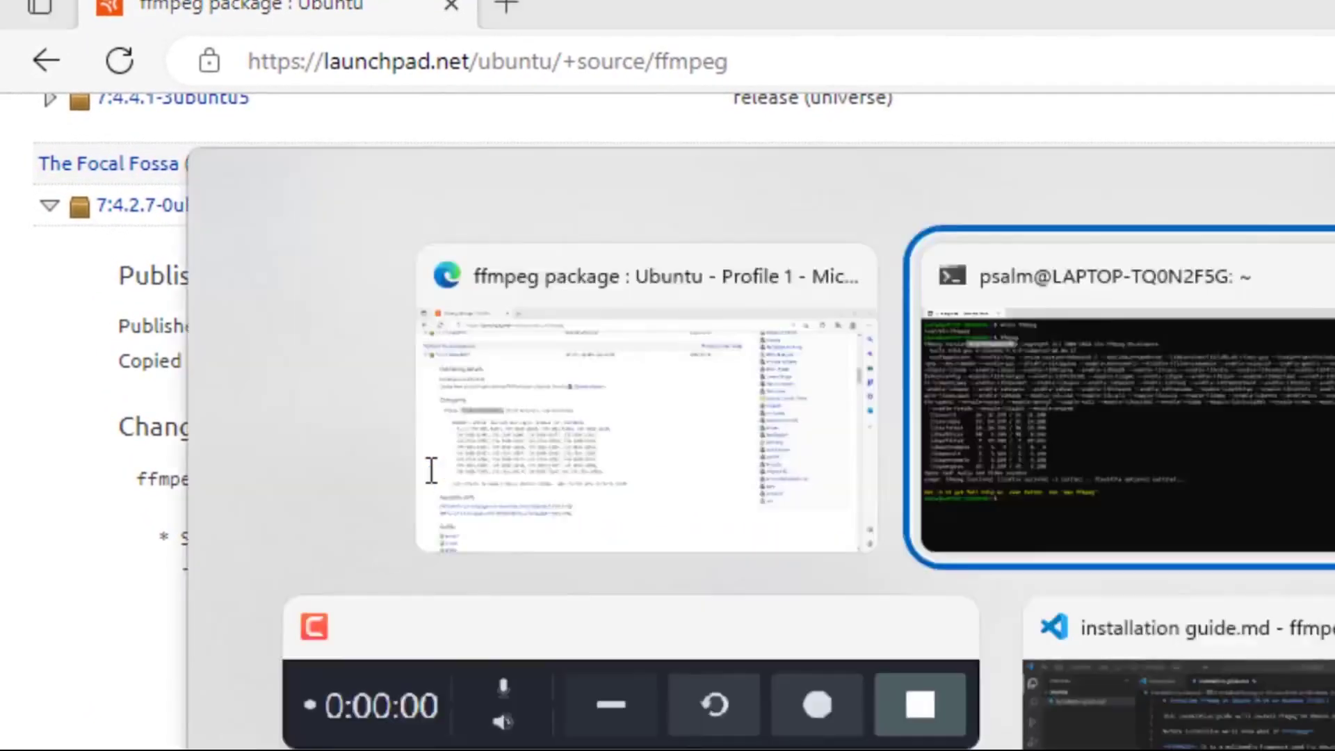
left_click(349, 156)
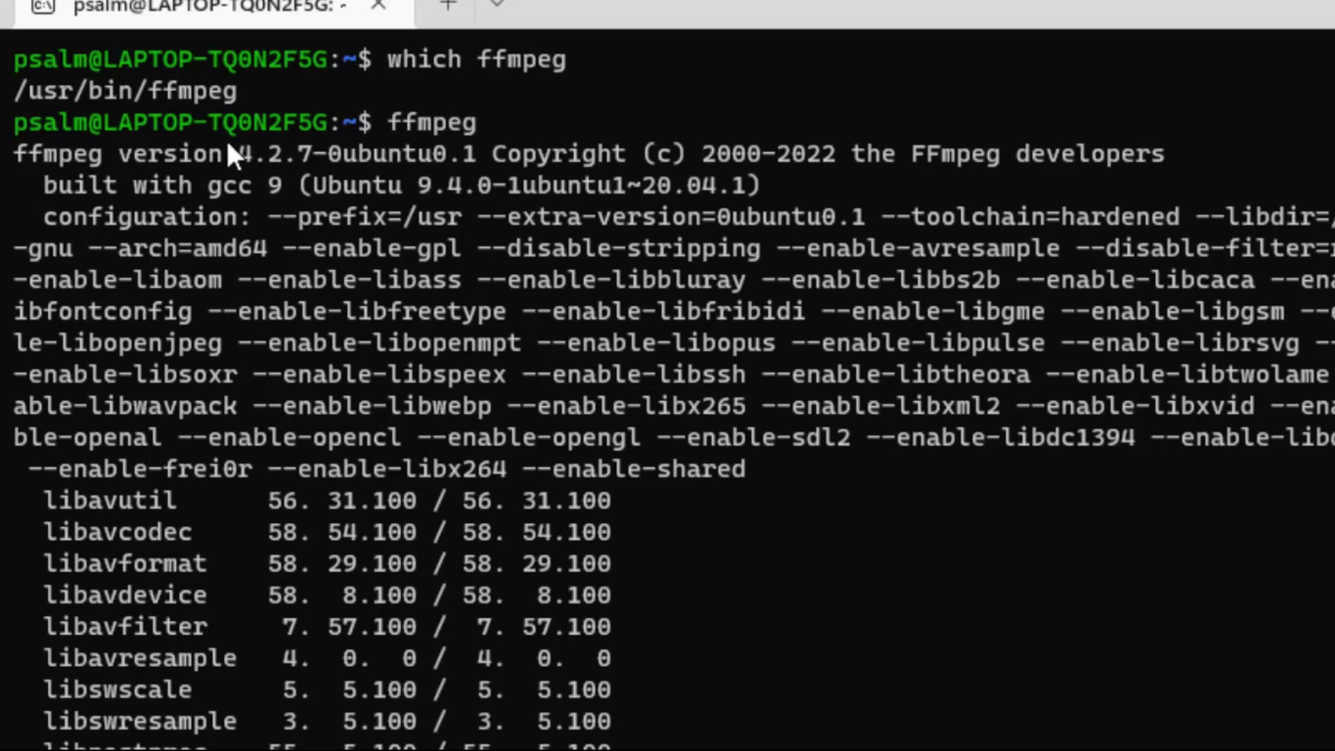
left_click_drag(231, 149, 405, 157)
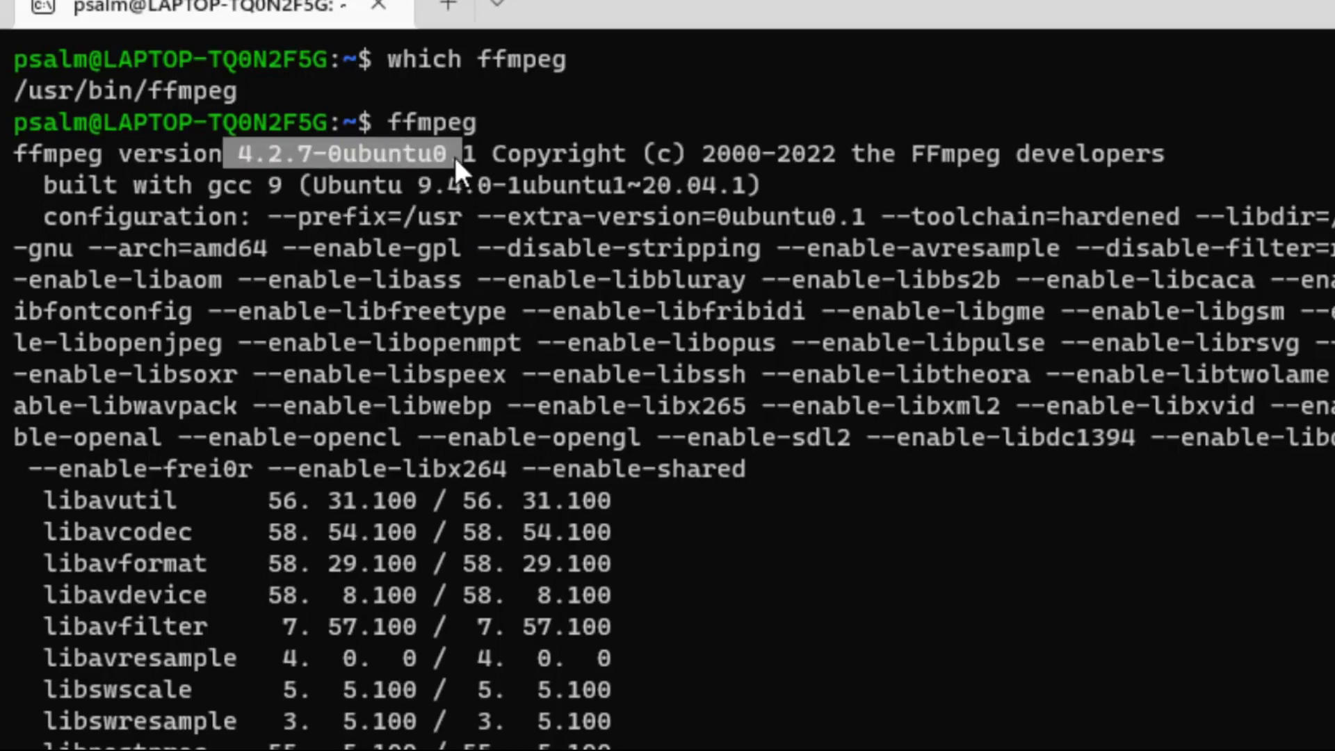
key("alt+Tab")
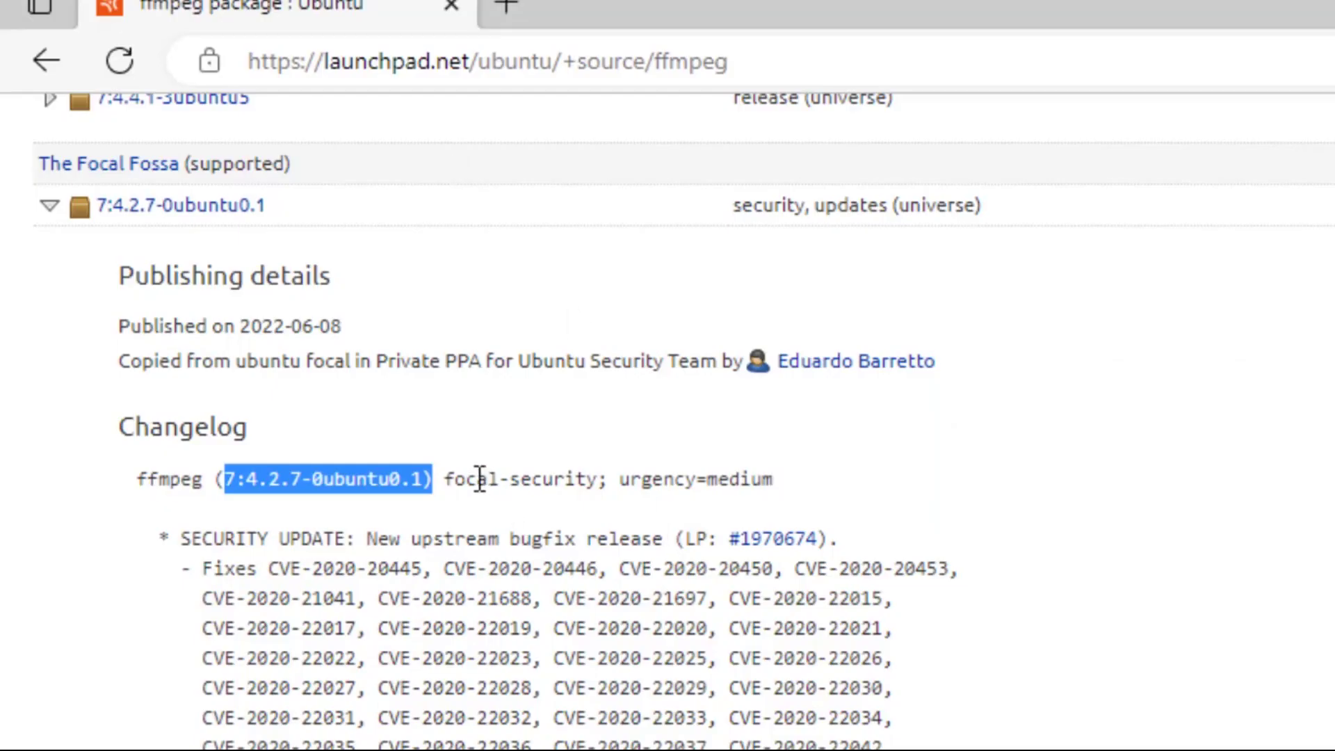
left_click_drag(455, 479, 575, 480)
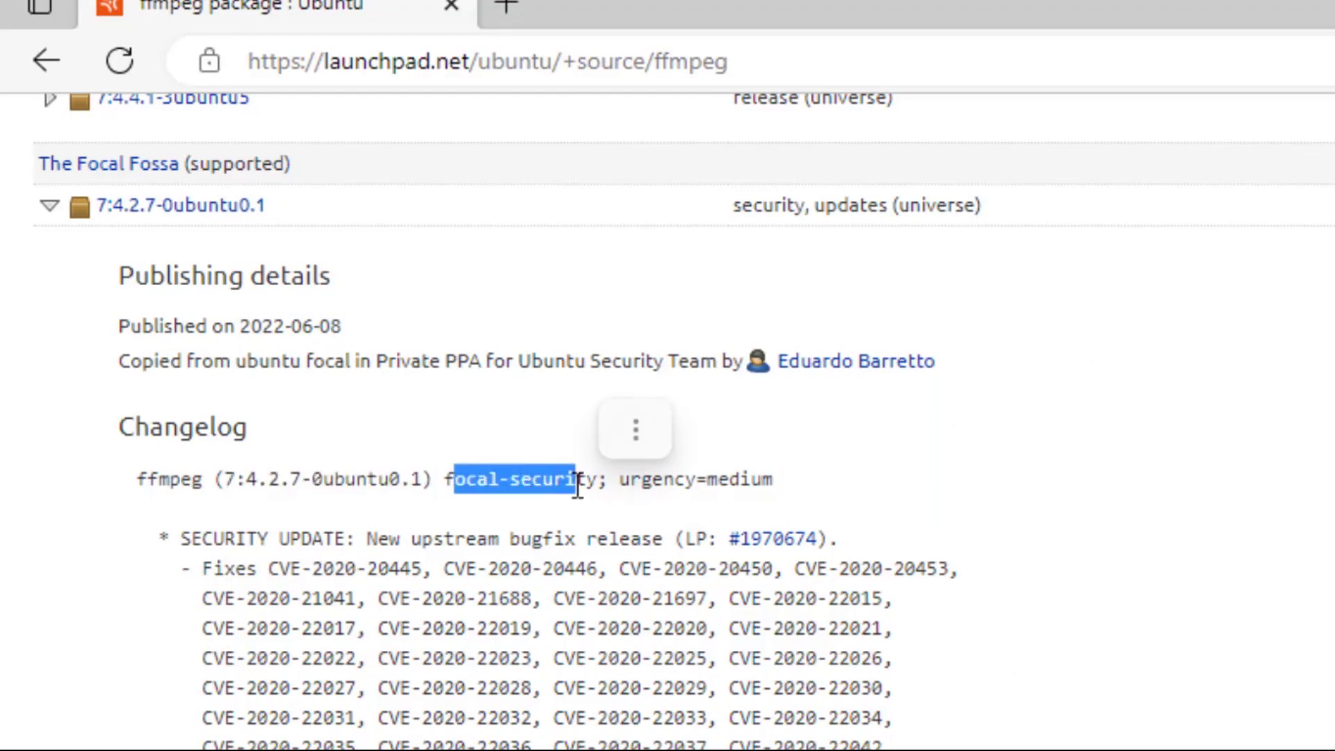
left_click(885, 458)
scroll(886, 458, "up", 5)
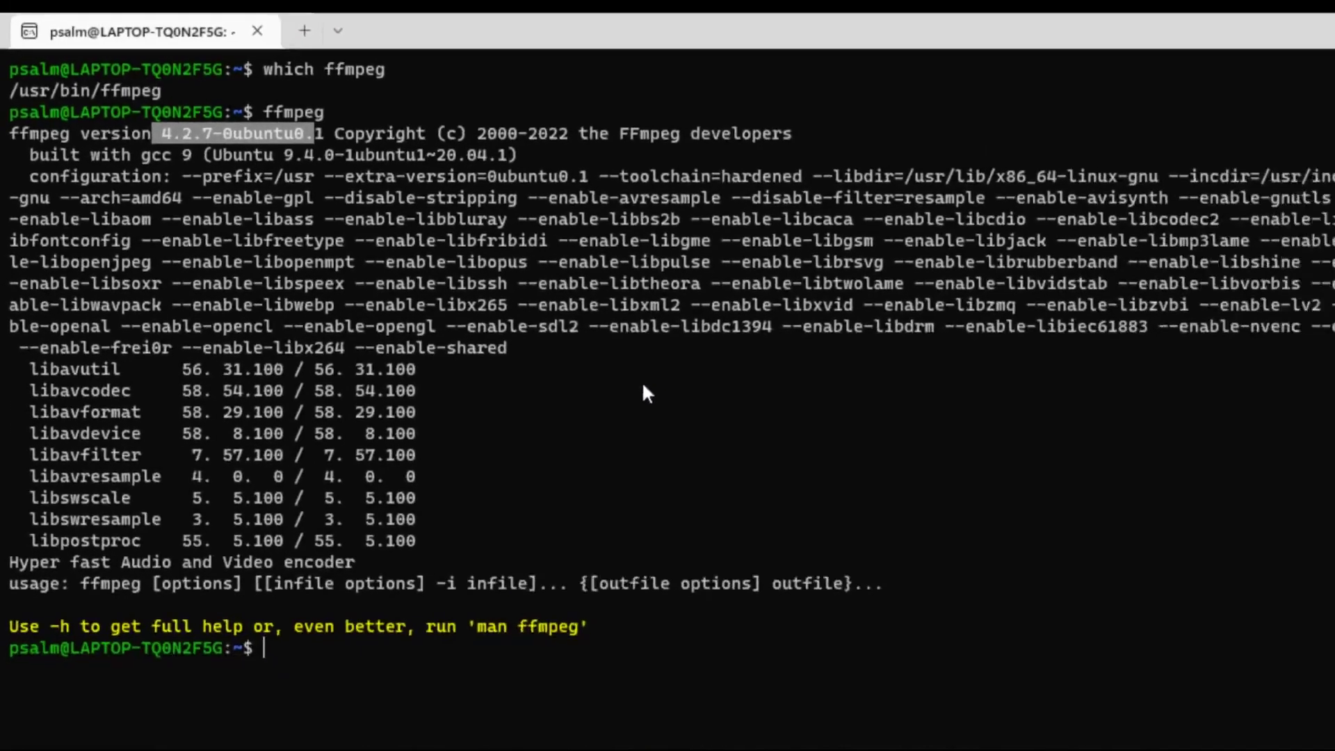
key("ctrl+l")
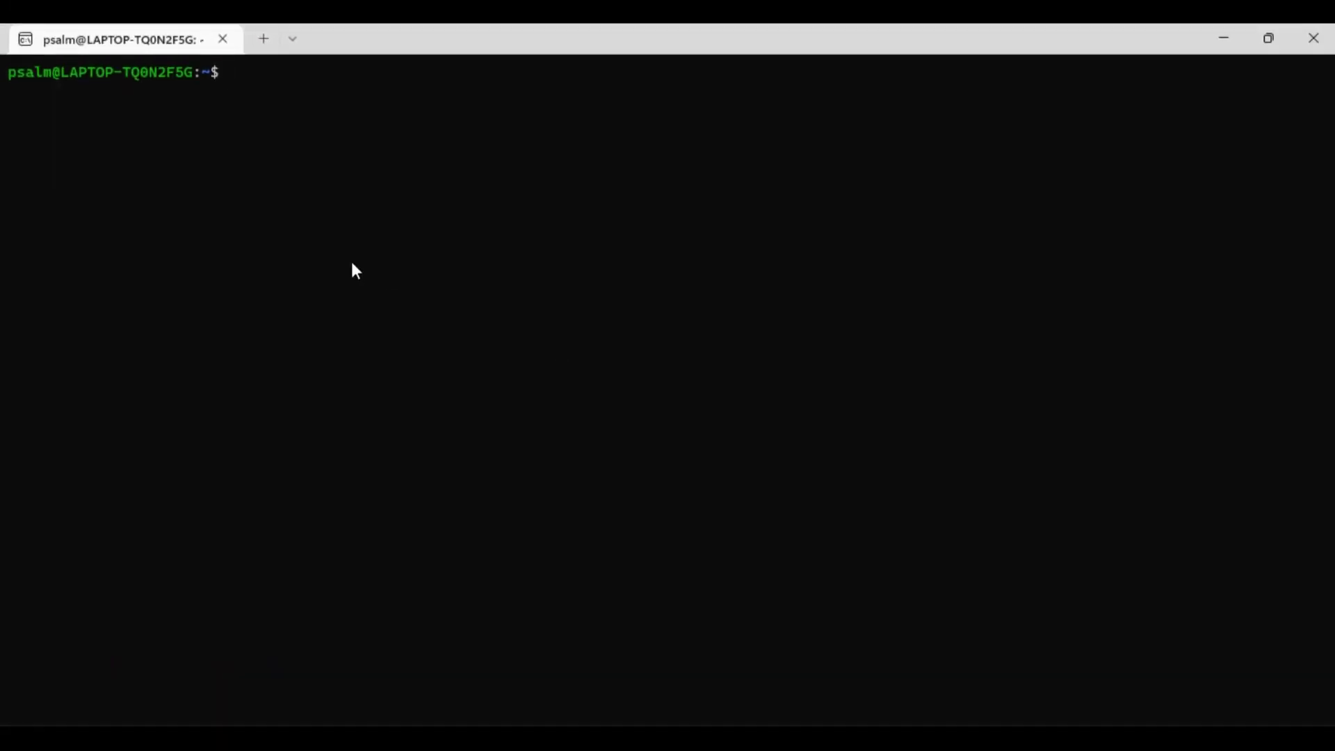